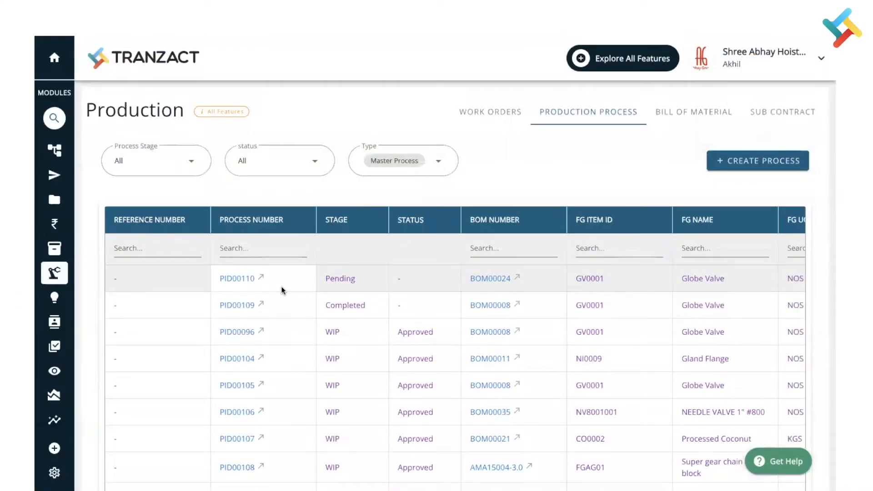
# - Start creating a production process from the newest PCB TFT V2 work order for 100 NOS from J P Enterprises
pyautogui.click(481, 119)
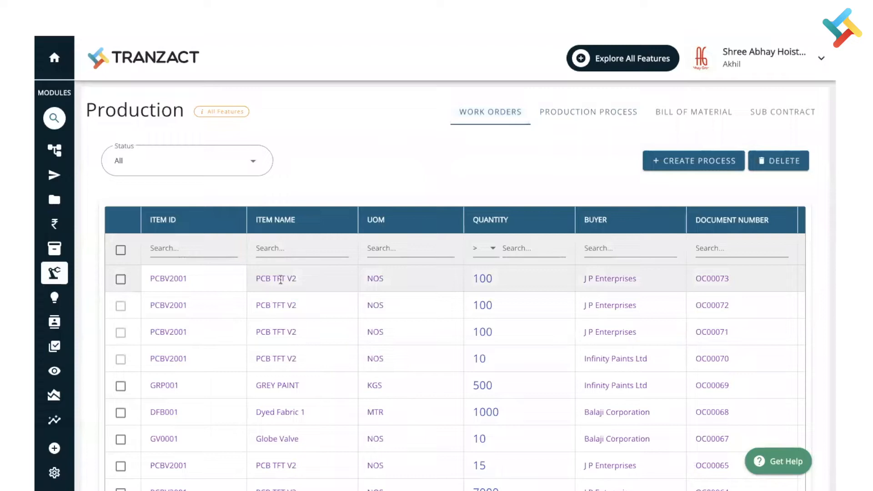
pyautogui.click(120, 280)
pyautogui.click(657, 164)
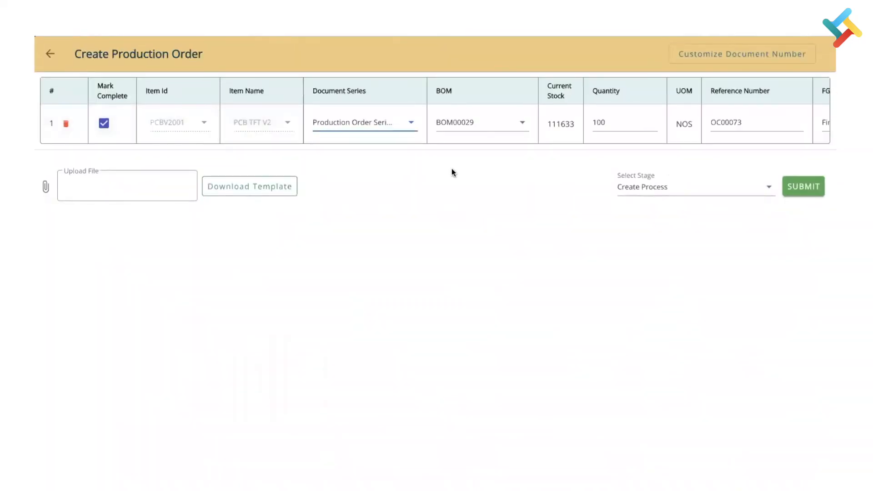
# - Choose BOM00029 for the PCB TFT V2 row and submit the production order with the Create Process stage
pyautogui.click(104, 125)
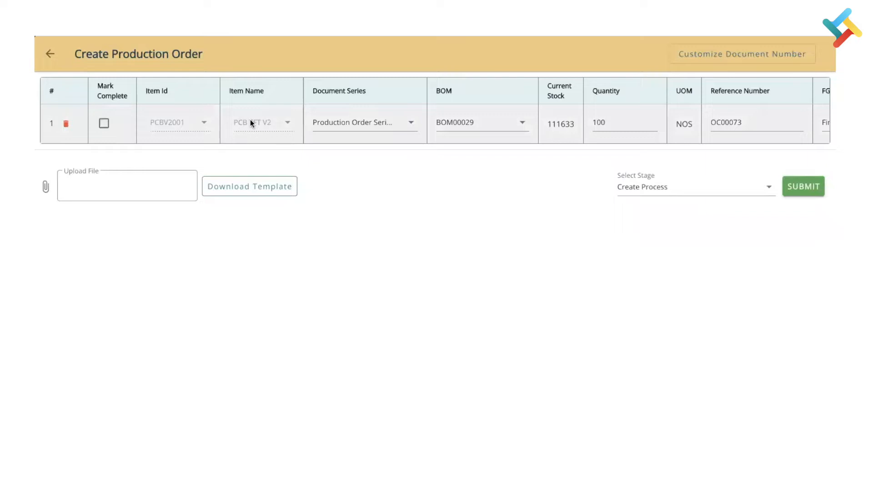
pyautogui.click(464, 126)
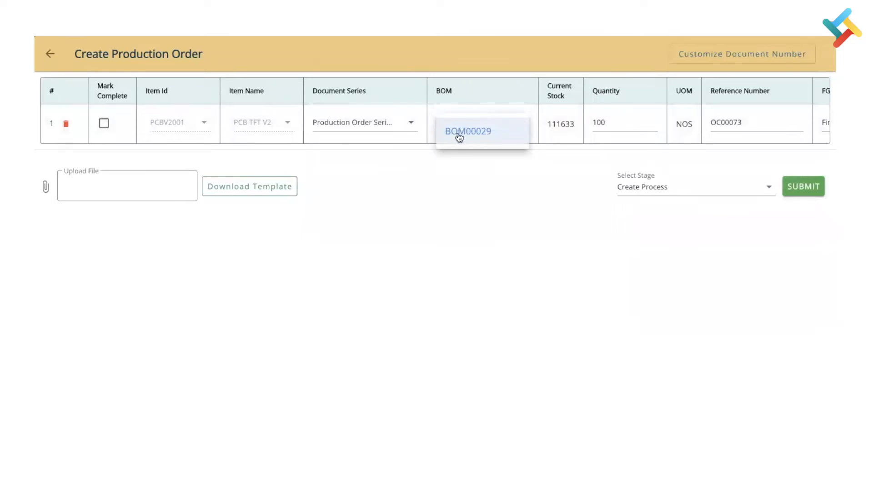
pyautogui.click(459, 135)
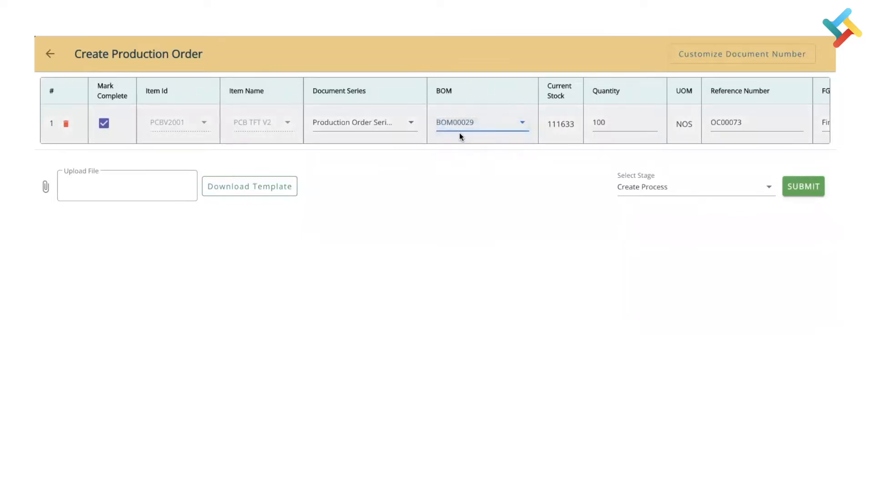
pyautogui.click(613, 122)
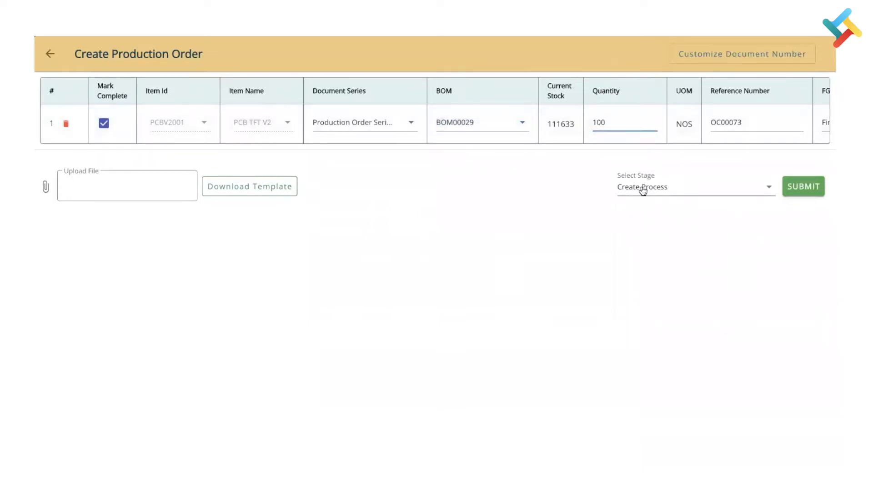
pyautogui.click(795, 188)
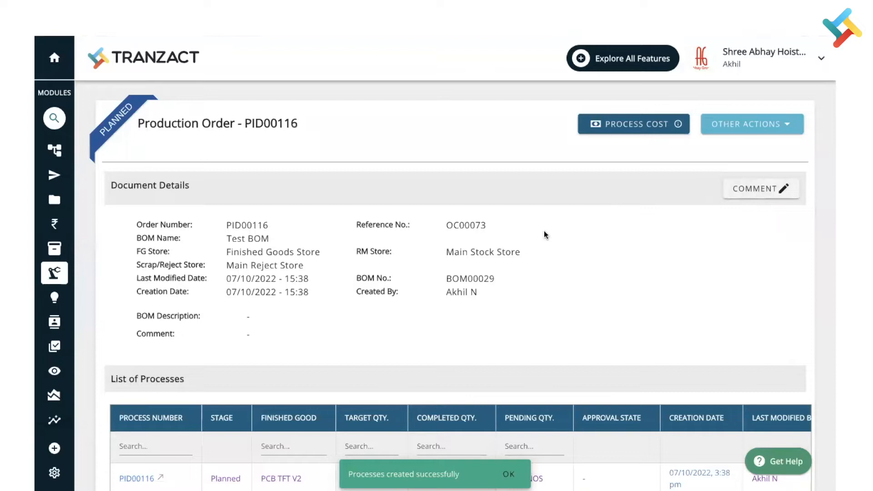
# - Publish the planned production order and confirm the action
pyautogui.click(734, 127)
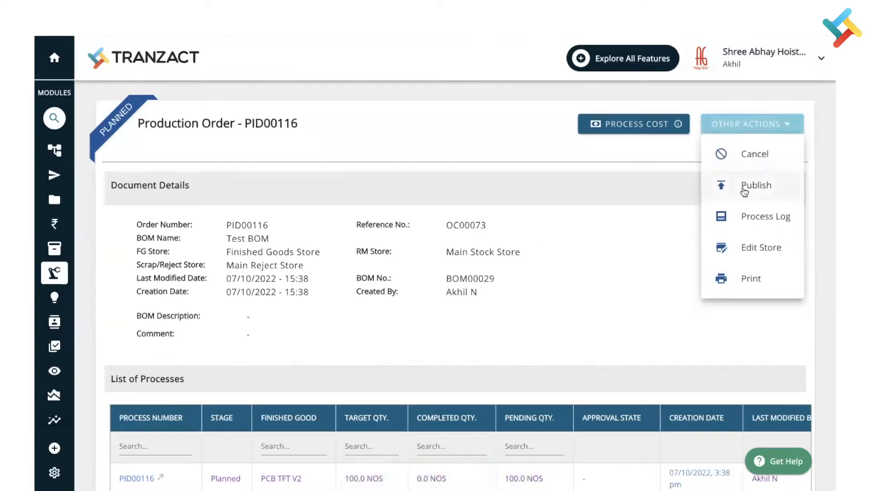
pyautogui.click(744, 190)
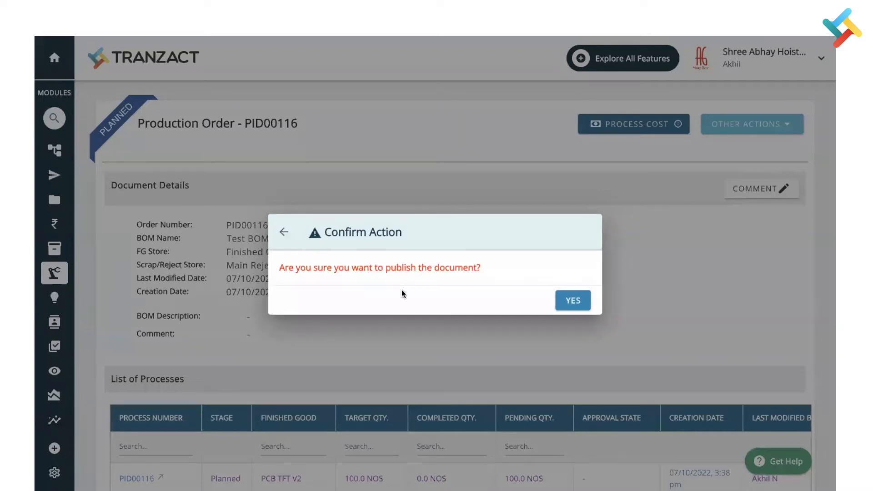
pyautogui.click(574, 301)
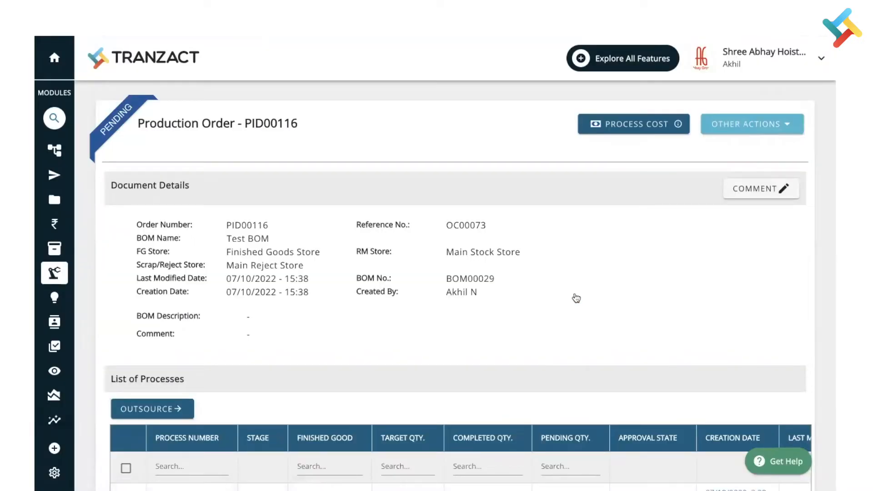
# - Outsource the PCB TFT V2 process of this production order by converting it into a sub-contract
pyautogui.scroll(-3, 576, 298)
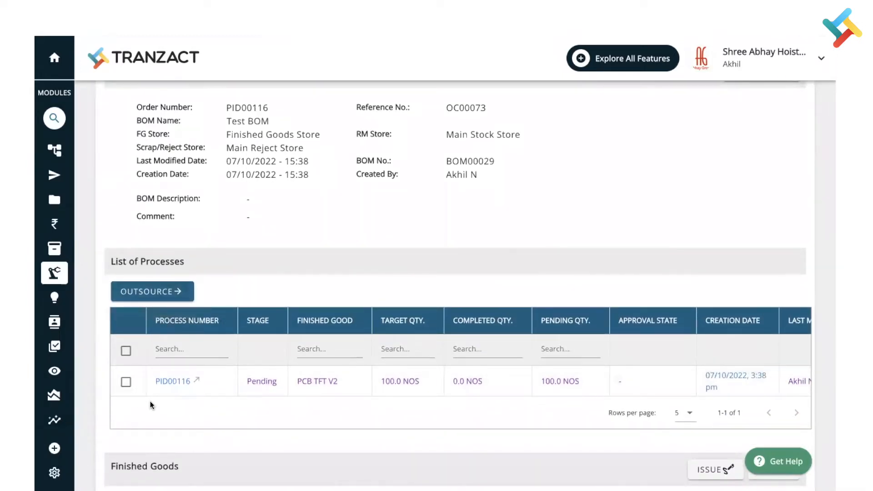
pyautogui.click(126, 385)
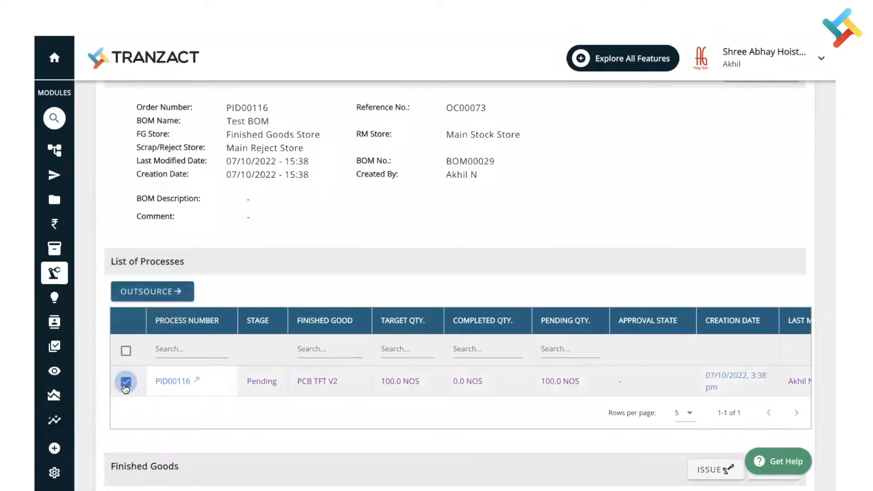
pyautogui.click(159, 292)
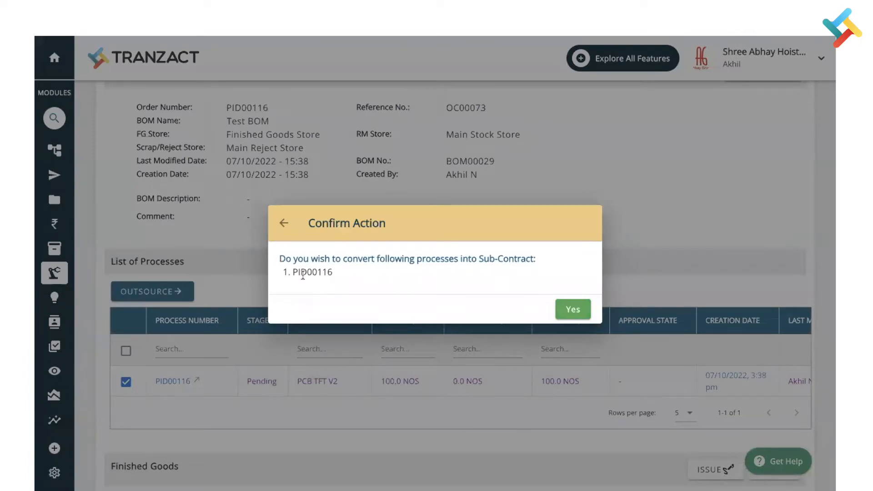
pyautogui.click(578, 316)
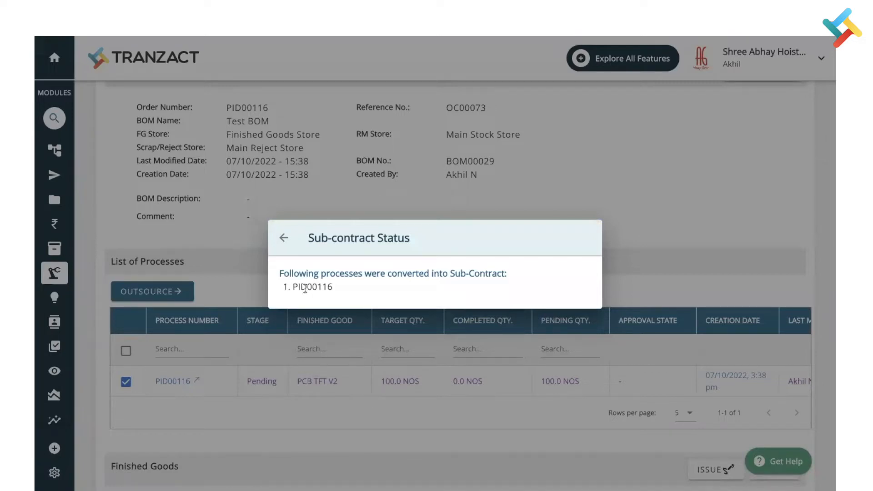
pyautogui.click(284, 238)
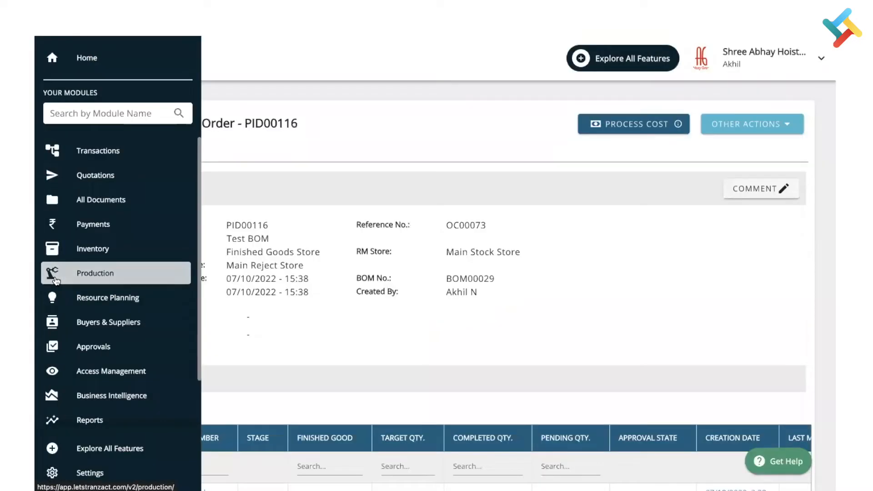
# - From the production sub-contract list, send an order for the 100 NOS PCB TFT V2 process to supplier Balaji Corporation
pyautogui.click(91, 273)
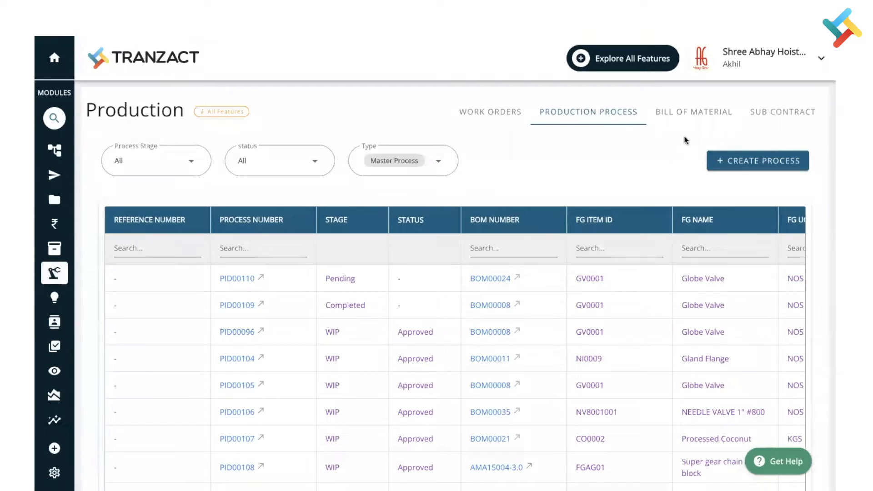
pyautogui.click(774, 115)
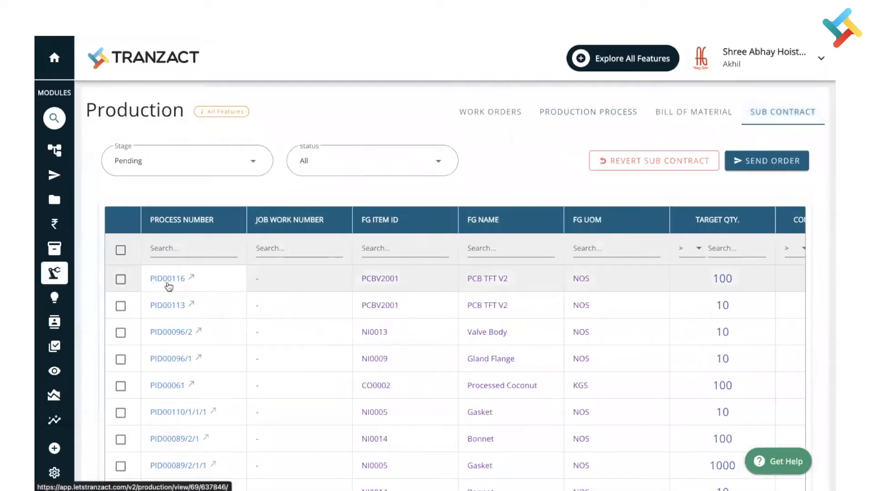
pyautogui.click(121, 279)
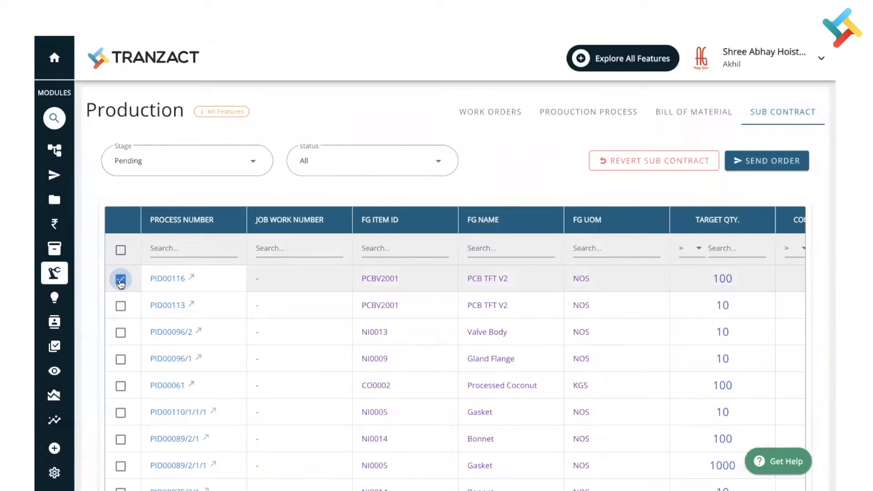
pyautogui.click(760, 163)
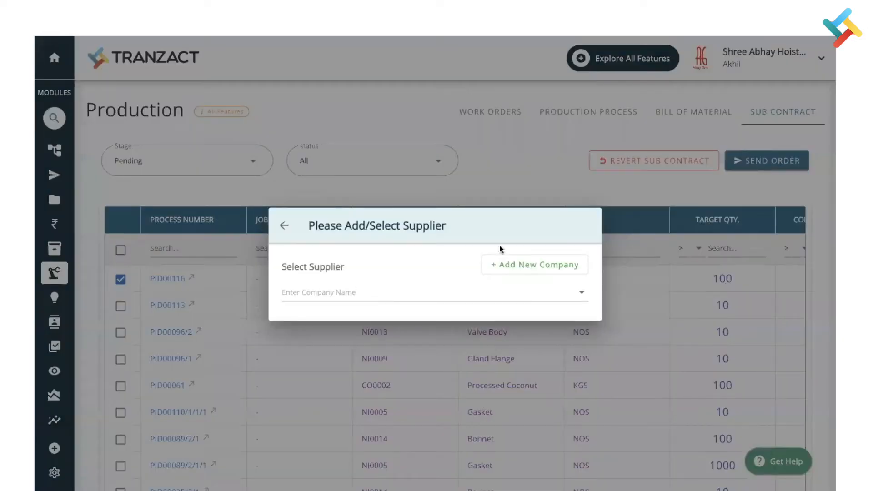
pyautogui.click(430, 293)
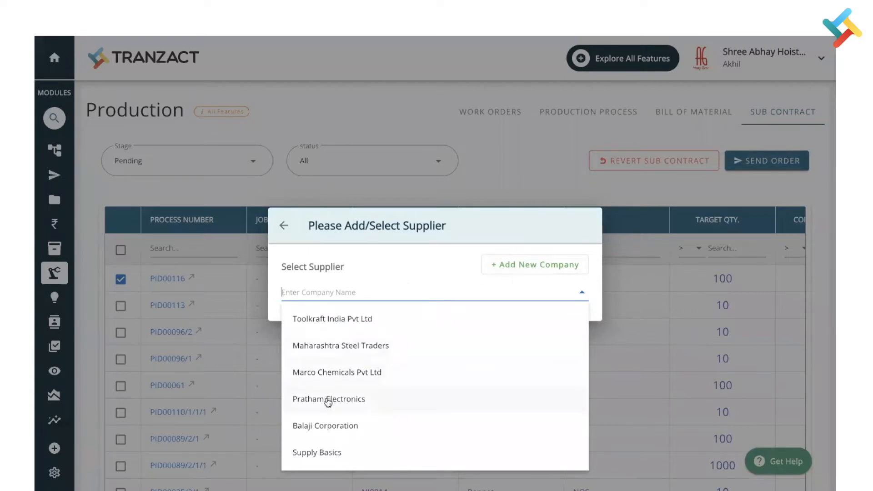
pyautogui.click(324, 427)
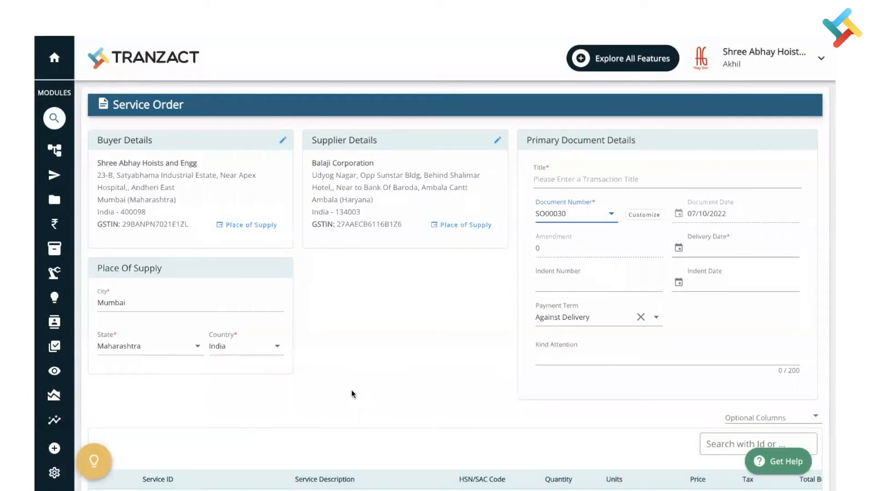
# - Title the service order Test SO, with delivery date 13/10/2022 and the 25% advance & balance - 45 payment term
pyautogui.click(596, 180)
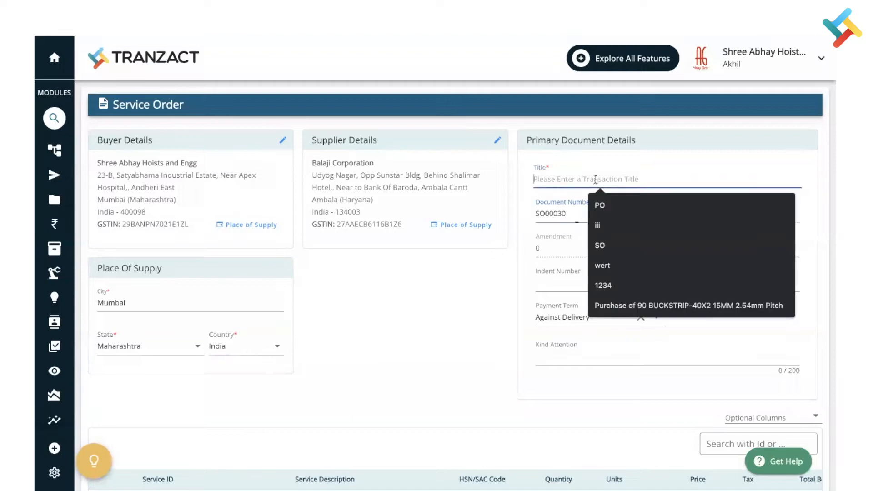
pyautogui.write('Test SO')
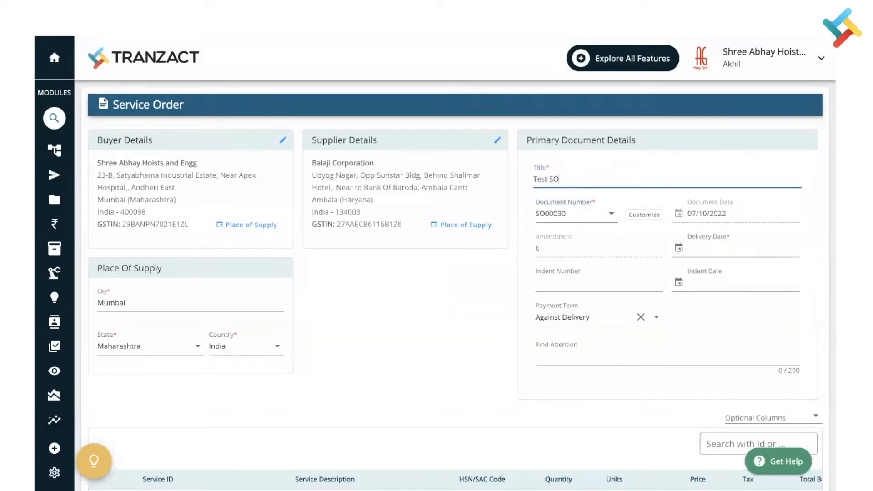
pyautogui.click(712, 248)
pyautogui.click(768, 357)
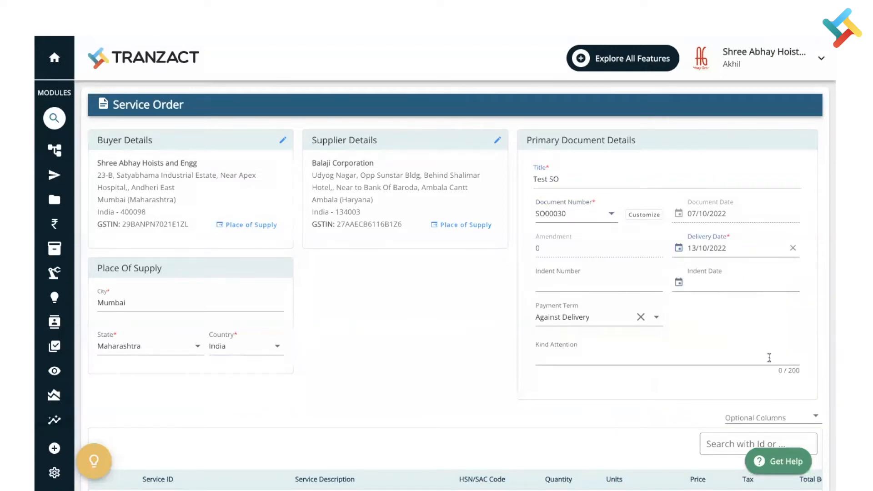
pyautogui.scroll(-1, 631, 350)
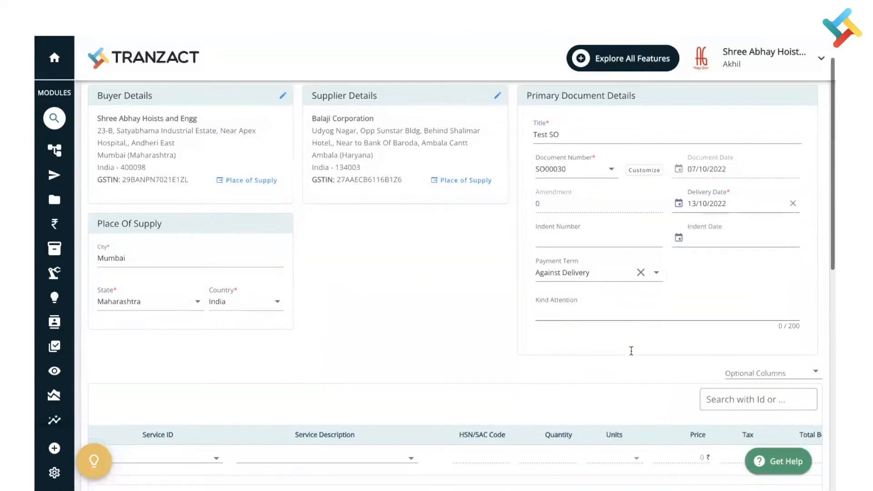
pyautogui.click(593, 271)
pyautogui.click(581, 315)
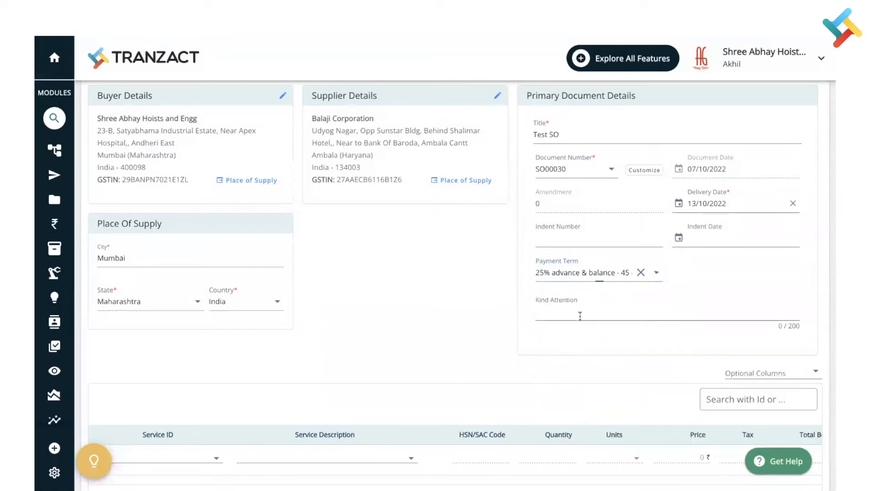
# - Check the buyer's and supplier's billing locations and set the place of supply to the supplier's location, Ambala, Haryana
pyautogui.scroll(1, 580, 316)
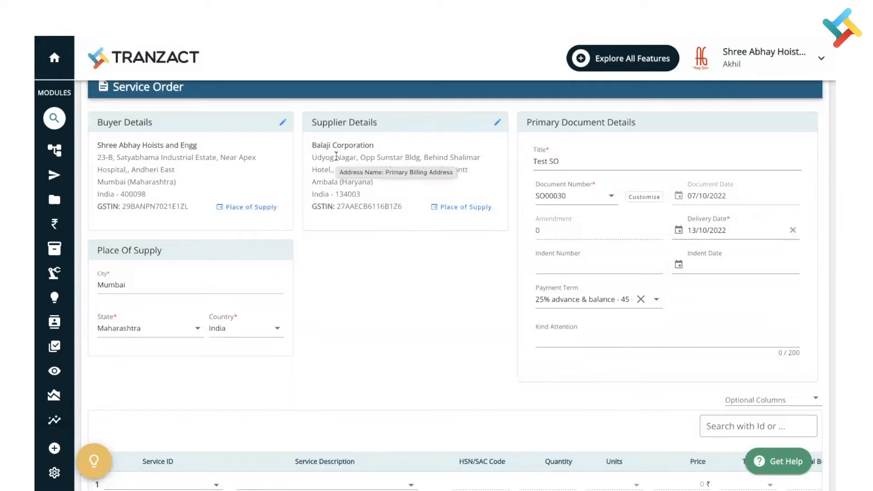
pyautogui.click(279, 123)
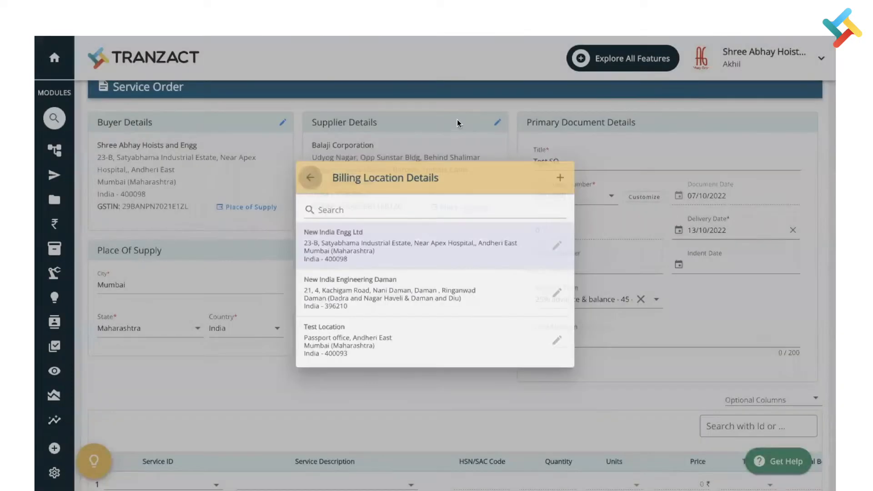
pyautogui.click(497, 123)
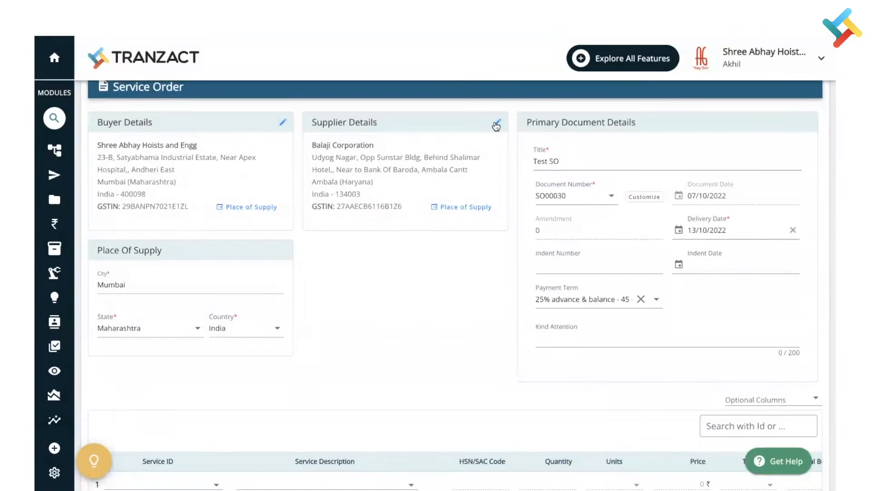
pyautogui.click(497, 123)
pyautogui.click(307, 201)
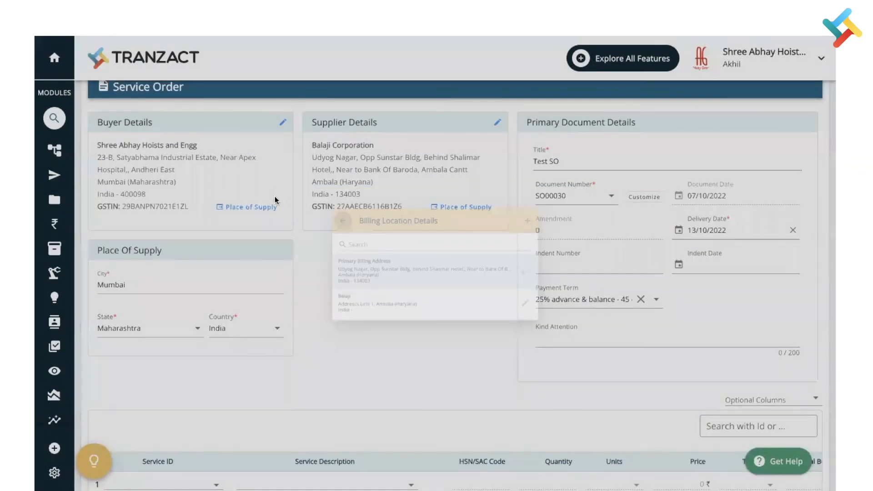
pyautogui.click(476, 209)
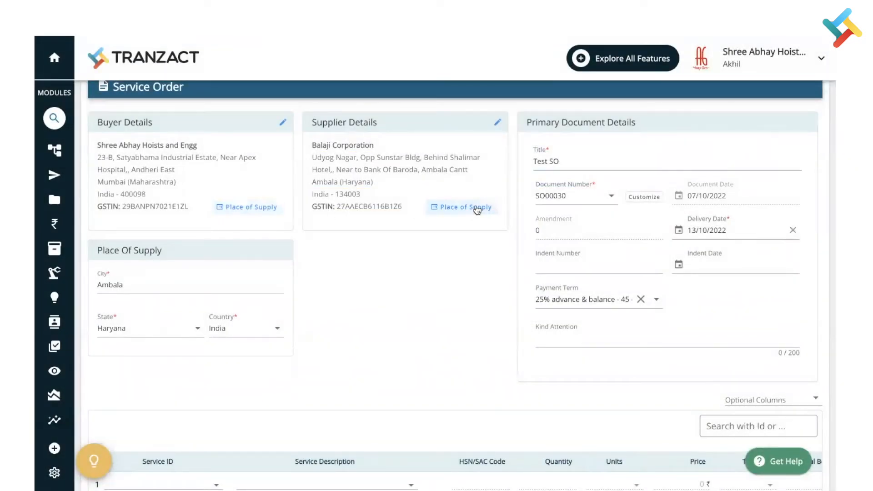
# - Select Assembly as the service in the first item row of the service order
pyautogui.scroll(-3, 511, 281)
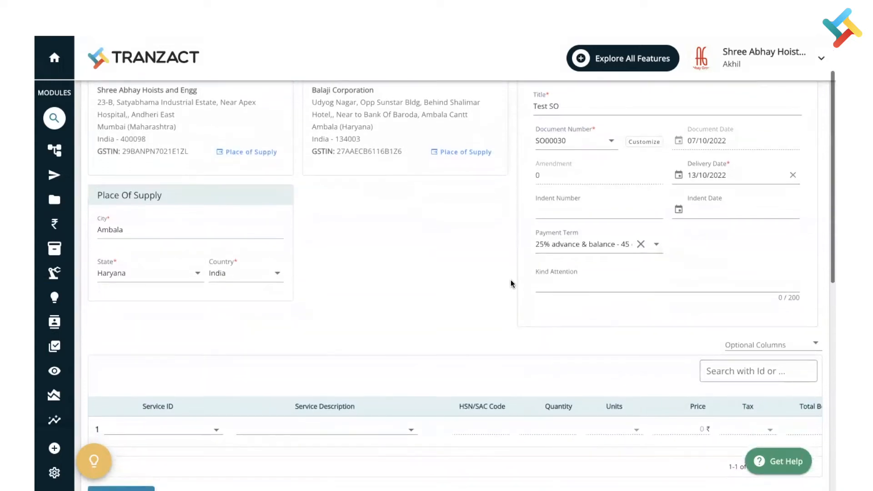
pyautogui.scroll(-2, 511, 280)
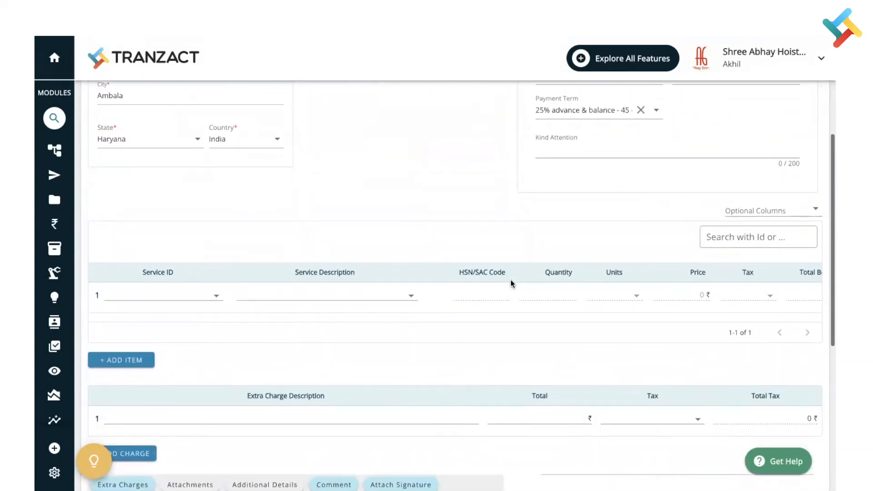
pyautogui.click(380, 292)
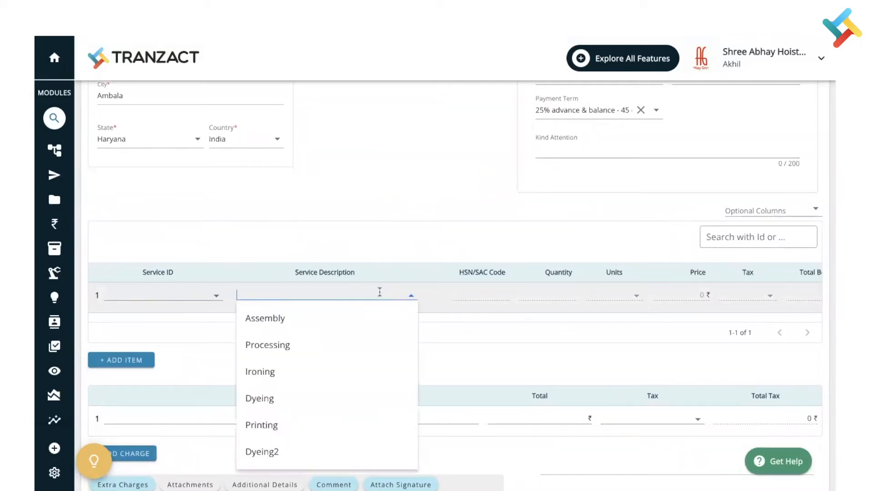
pyautogui.click(353, 324)
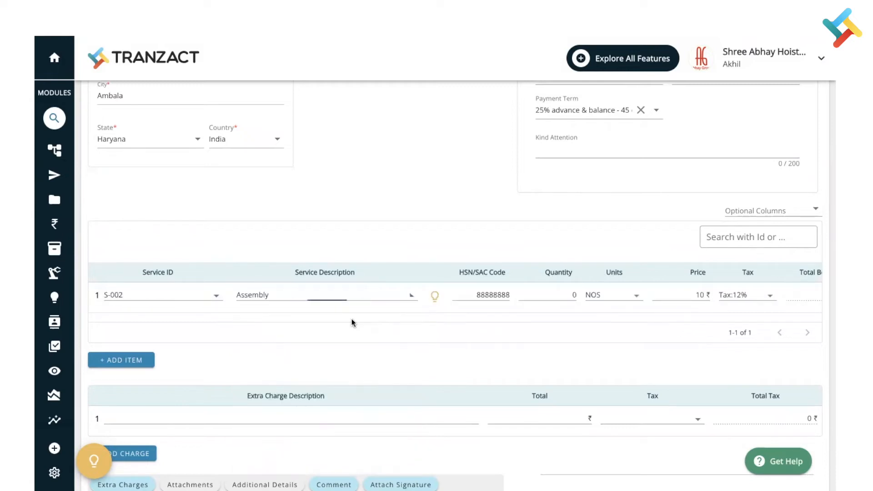
# - Set the Assembly service row to quantity 100, price ₹15 and tax 18%
pyautogui.click(563, 296)
pyautogui.write('100')
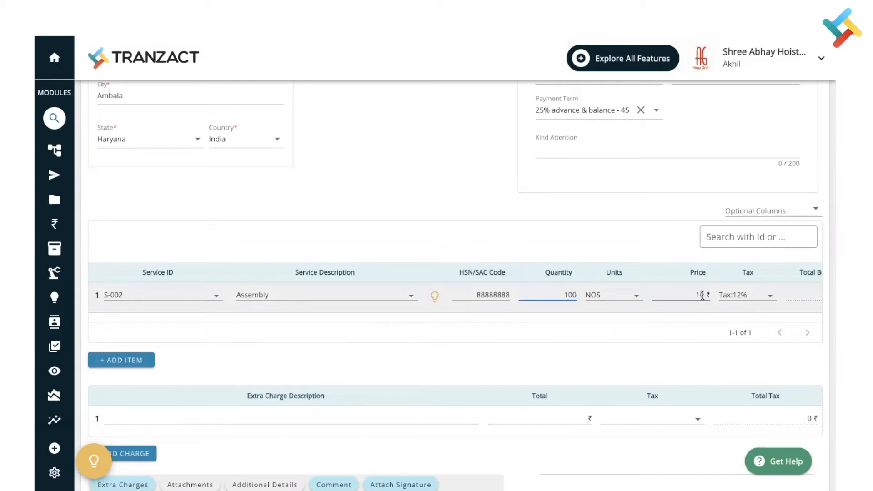
pyautogui.click(703, 294)
pyautogui.press('BackSpace')
pyautogui.write('5')
pyautogui.click(739, 296)
pyautogui.click(731, 368)
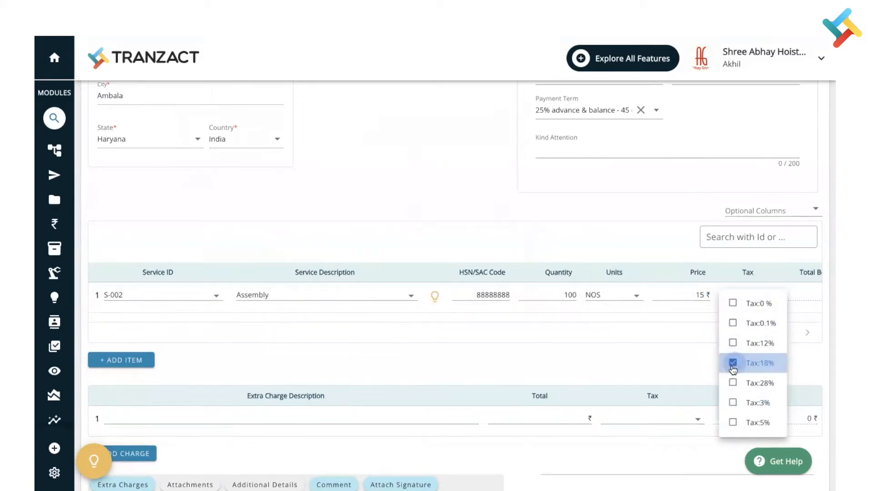
pyautogui.click(657, 373)
# - Save and send the service order, then dismiss the WhatsApp sharing prompt
pyautogui.scroll(-3, 649, 386)
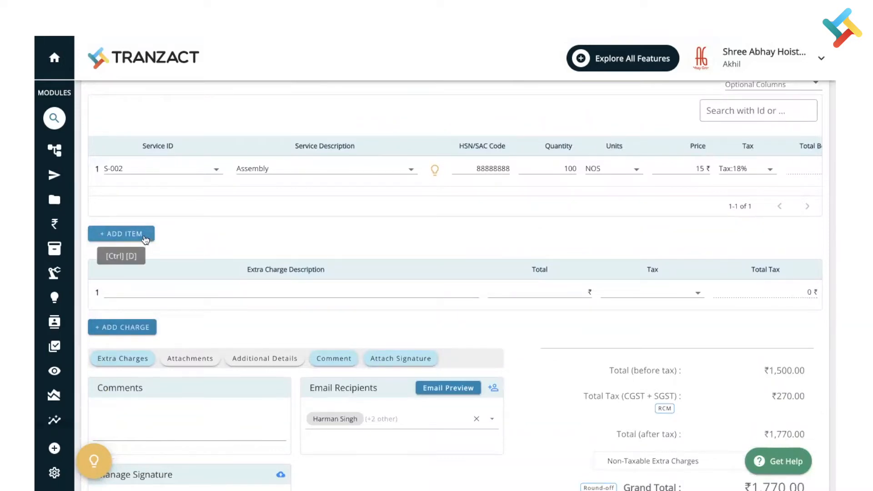
pyautogui.scroll(-2, 135, 293)
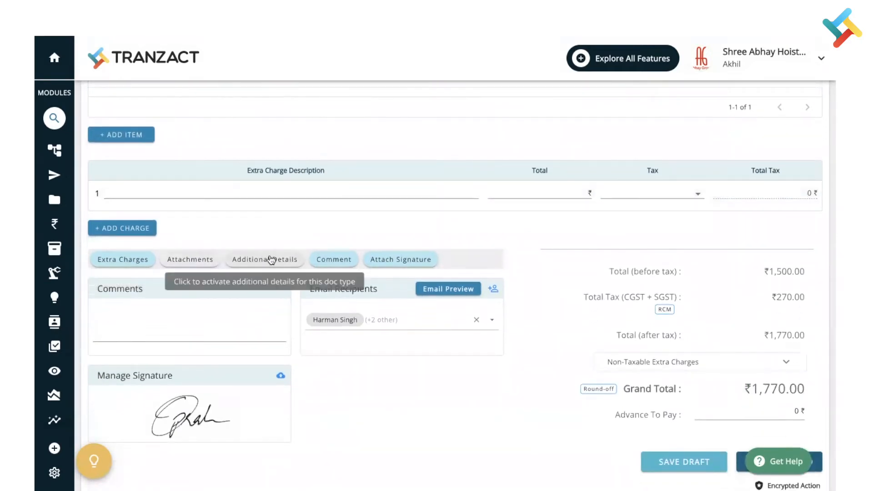
pyautogui.scroll(-2, 332, 293)
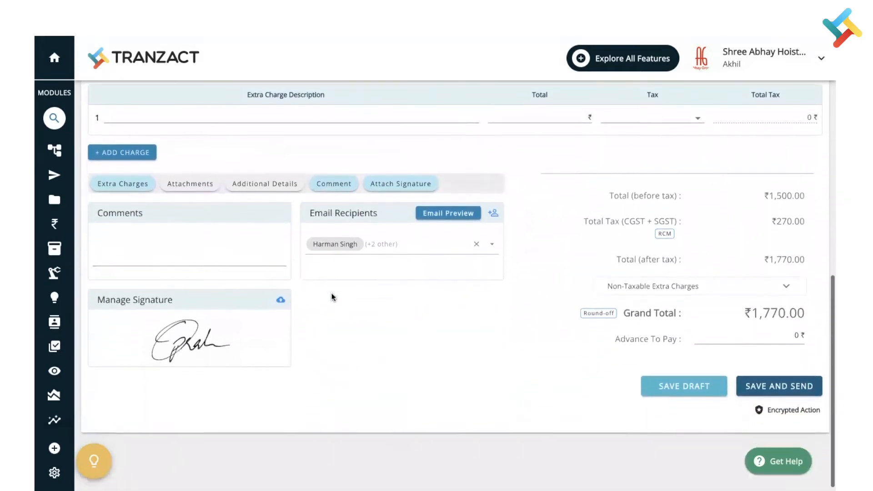
pyautogui.click(792, 386)
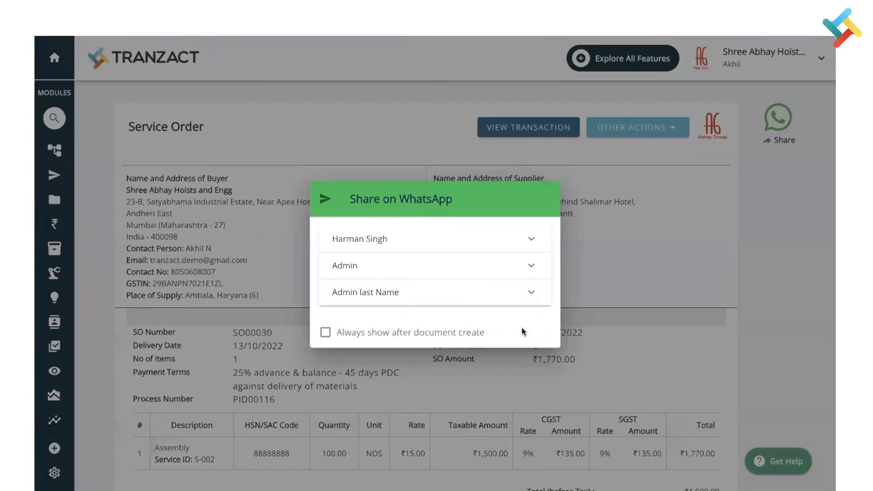
pyautogui.click(602, 308)
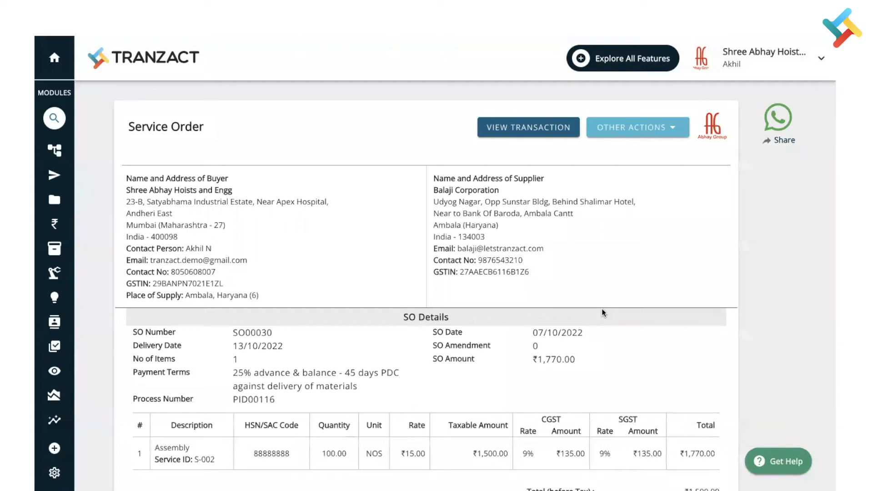
# - Open the Test SO transaction and start a delivery challan from it
pyautogui.click(525, 135)
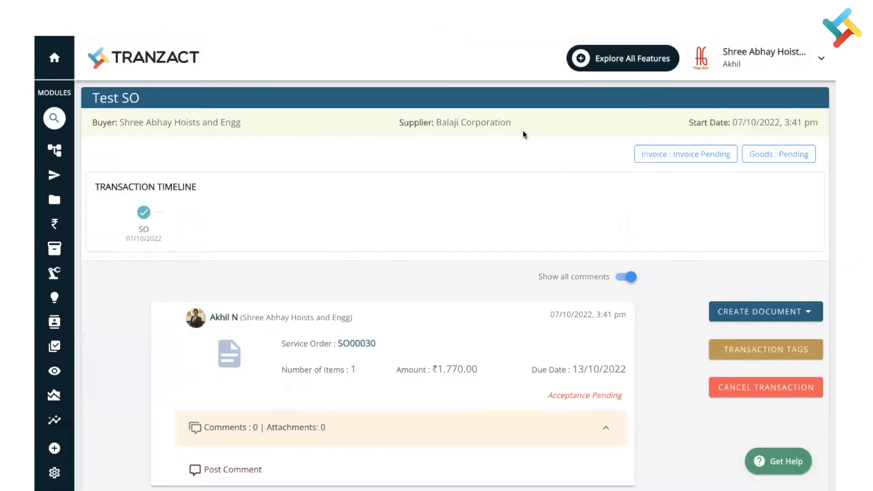
pyautogui.scroll(-1, 480, 254)
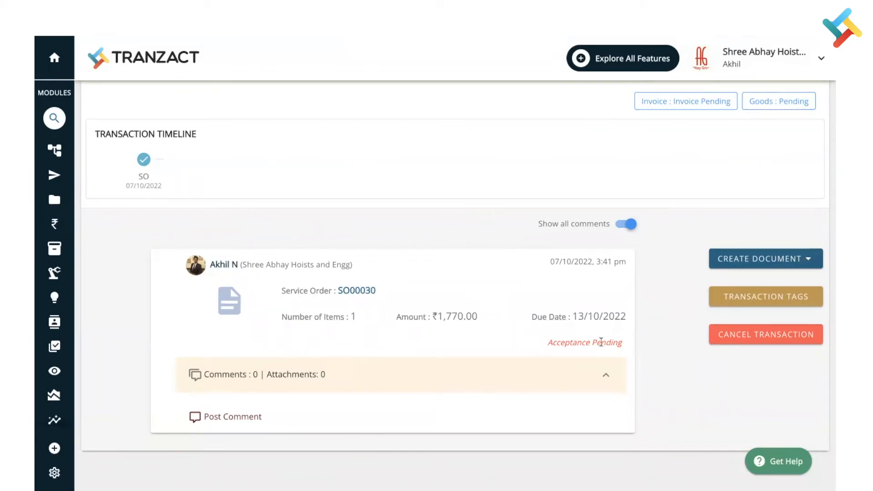
pyautogui.click(744, 262)
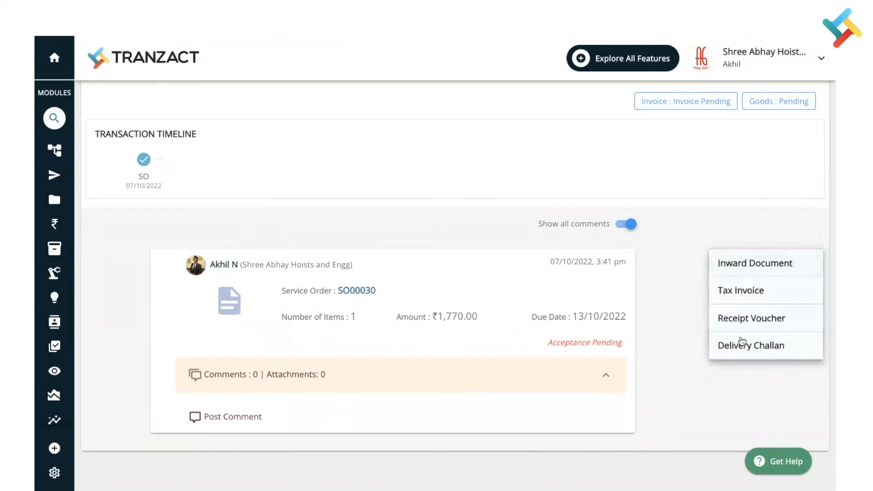
pyautogui.click(742, 348)
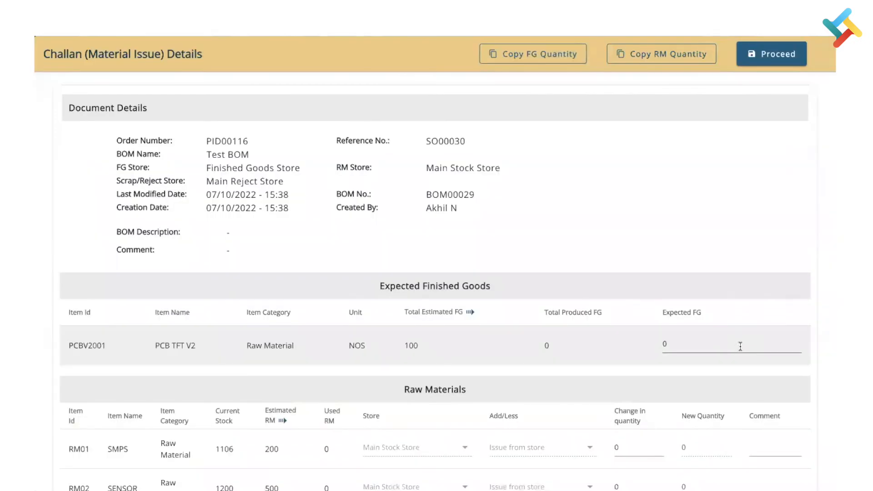
# - Copy the estimated quantities into the challan: 100 PCB TFT V2 expected, with 200 SMPS, 500 SENSOR and 1000 RESISTOR issued
pyautogui.scroll(-2, 677, 340)
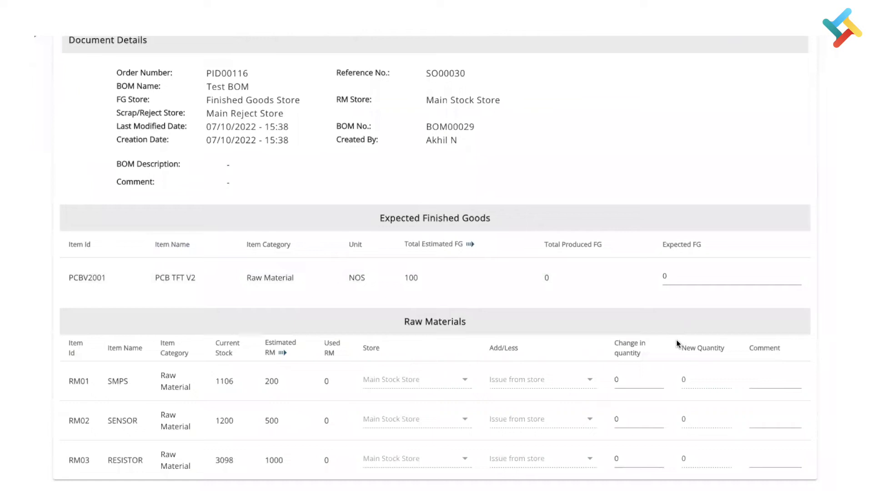
pyautogui.scroll(2, 660, 321)
pyautogui.rightClick(658, 314)
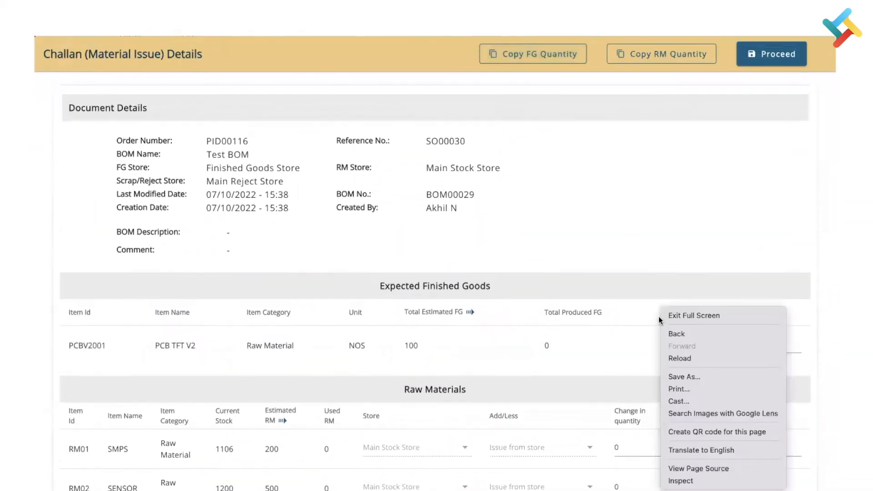
pyautogui.click(648, 234)
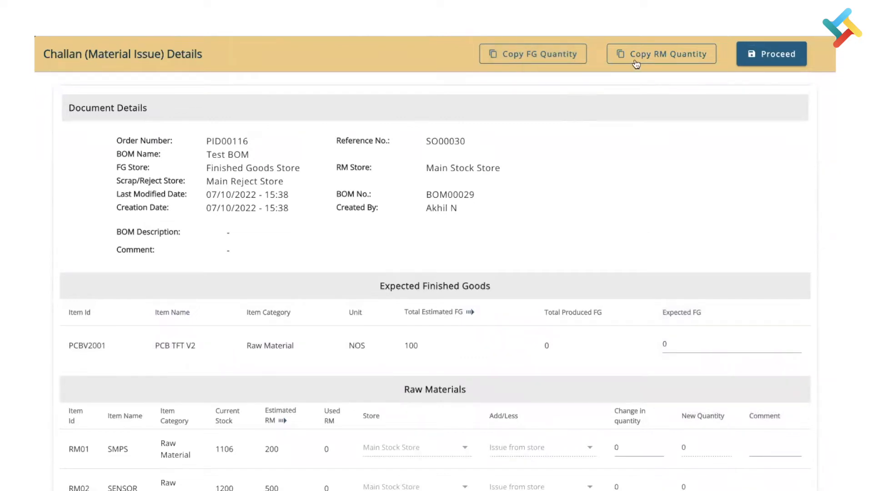
pyautogui.click(551, 55)
pyautogui.click(663, 53)
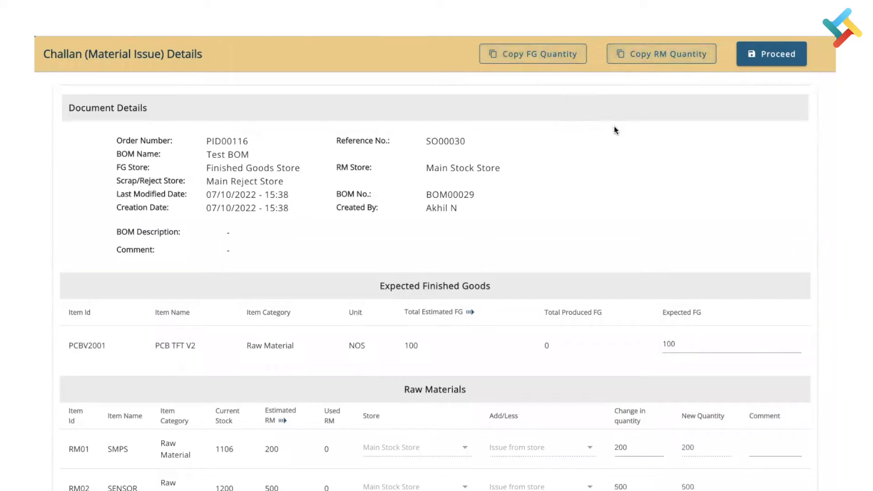
pyautogui.scroll(-2, 604, 141)
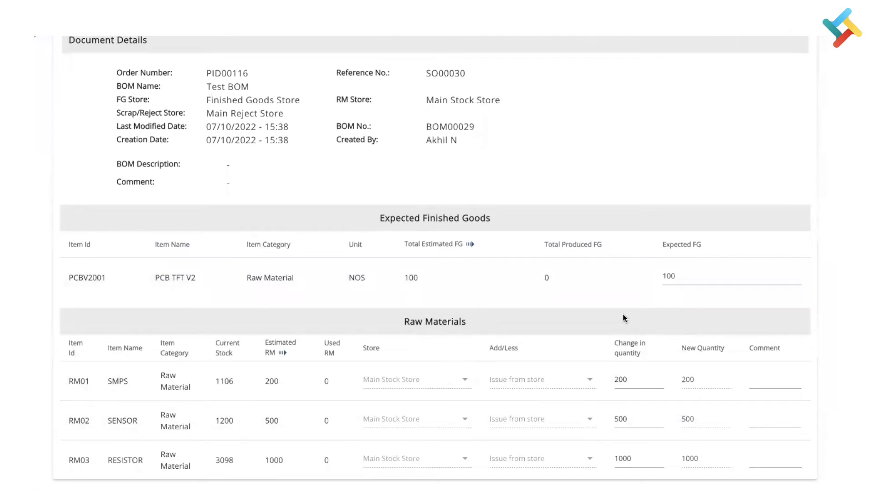
# - Re-enter 100 as the expected finished goods quantity for PCB TFT V2
pyautogui.click(685, 274)
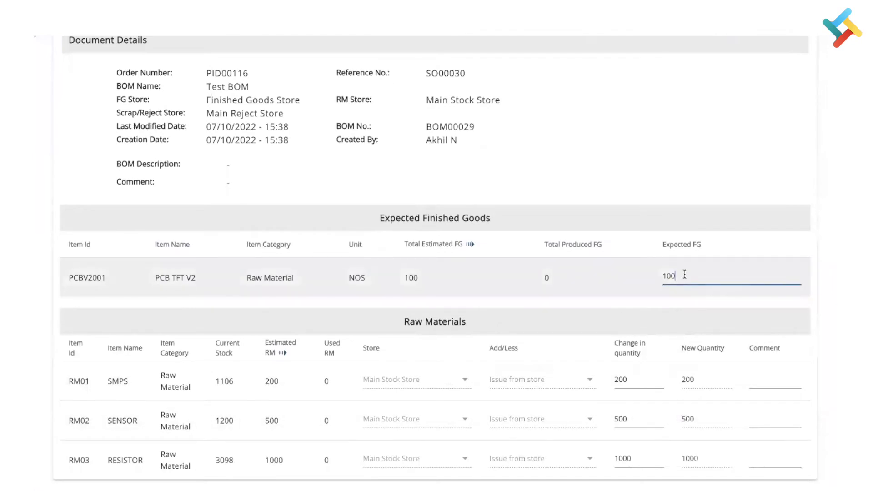
pyautogui.press('BackSpace')
pyautogui.write('1')
pyautogui.press('BackSpace')
pyautogui.write('0')
# - Proceed from the material issue details to the delivery challan and choose Demo as its transporter
pyautogui.scroll(2, 637, 238)
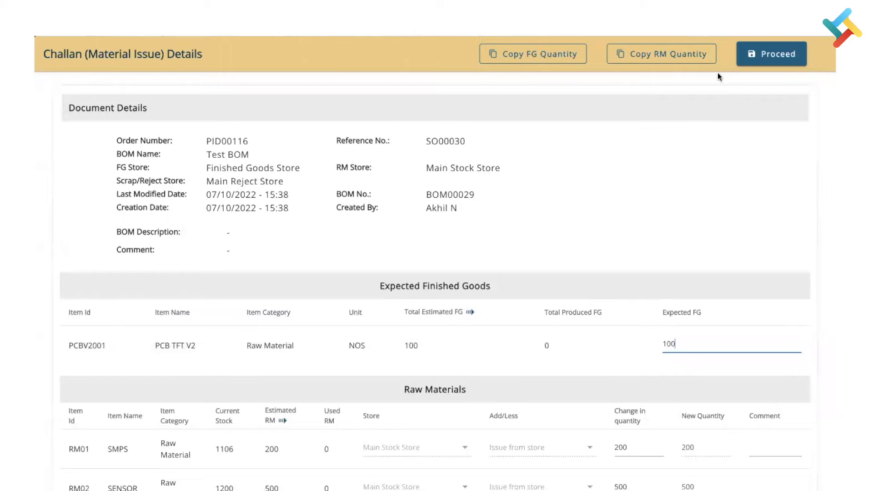
pyautogui.click(745, 61)
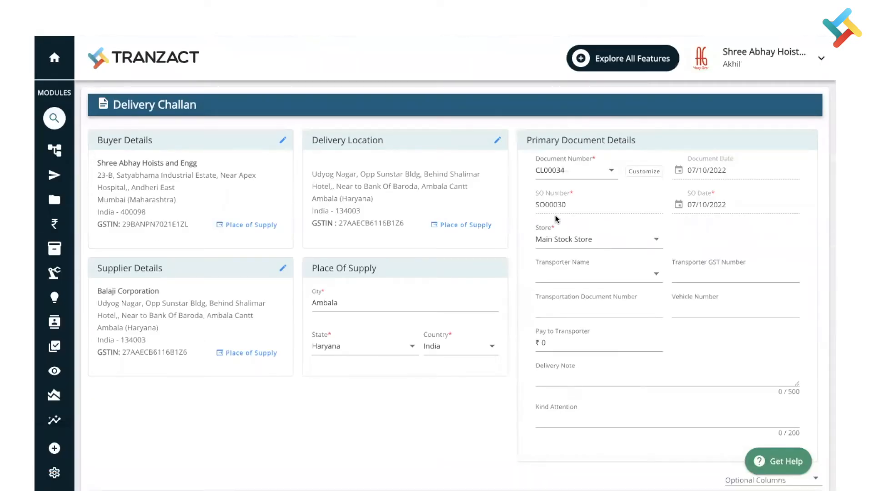
pyautogui.scroll(-2, 555, 218)
pyautogui.click(578, 198)
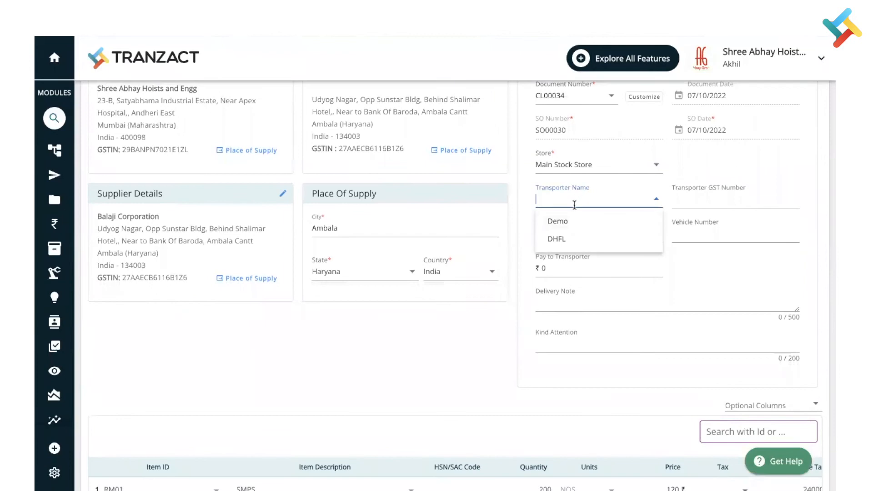
pyautogui.click(571, 221)
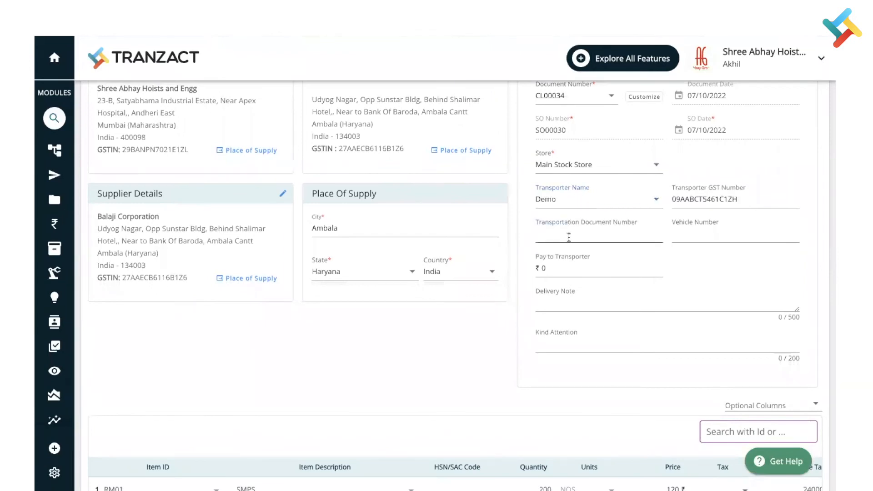
# - Apply 18% tax to the SMPS row of the delivery challan
pyautogui.scroll(-2, 568, 238)
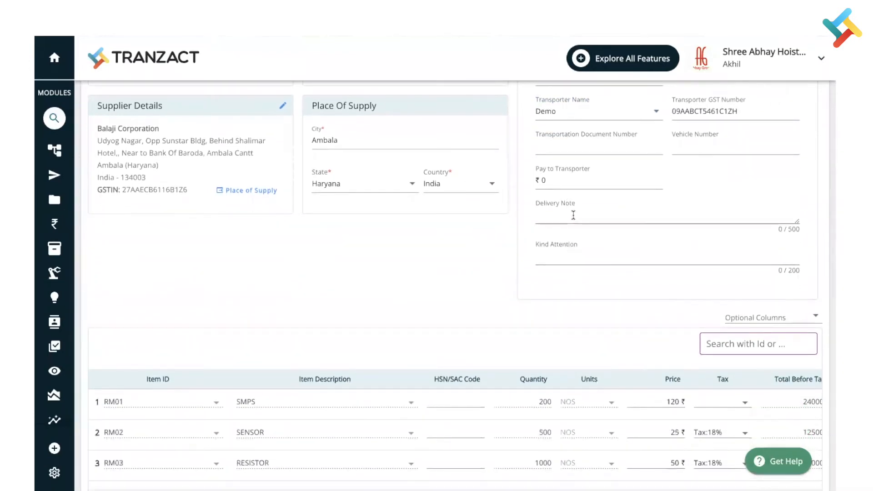
pyautogui.scroll(-3, 555, 261)
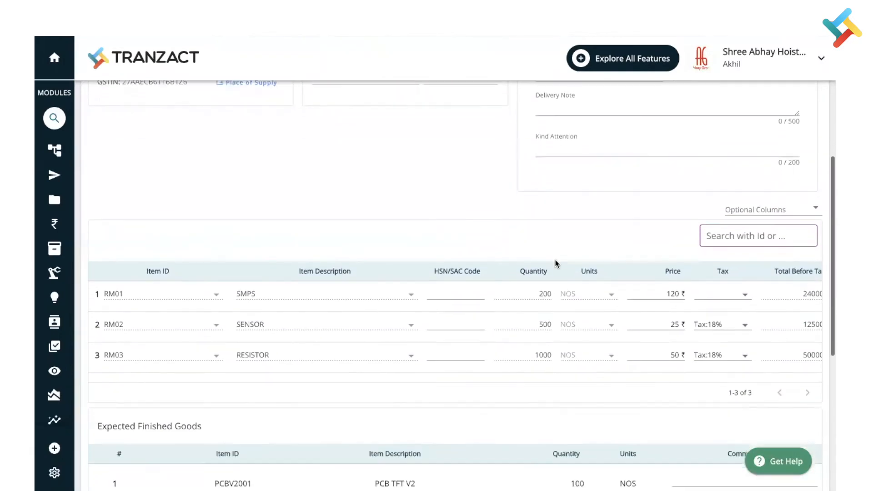
pyautogui.scroll(-1, 555, 260)
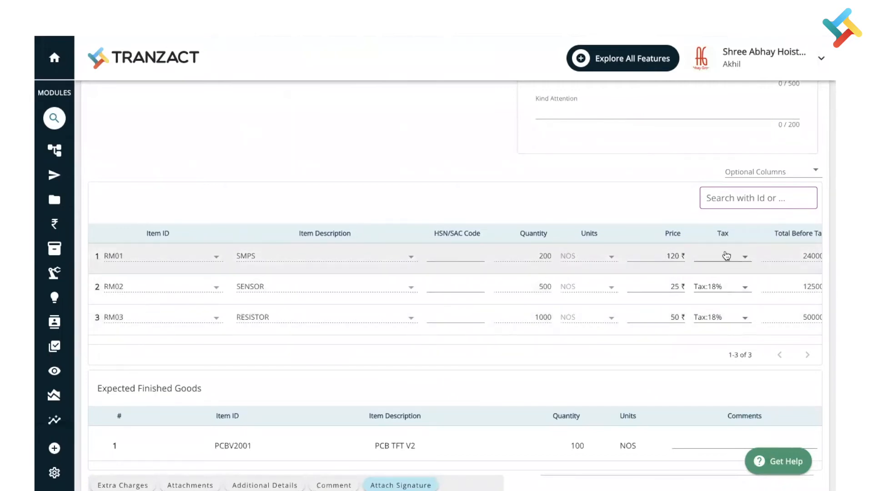
pyautogui.click(723, 254)
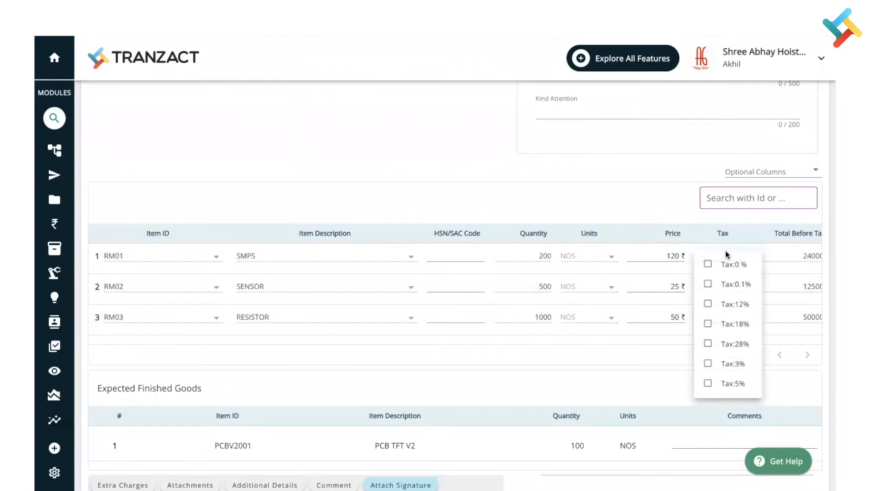
pyautogui.click(708, 324)
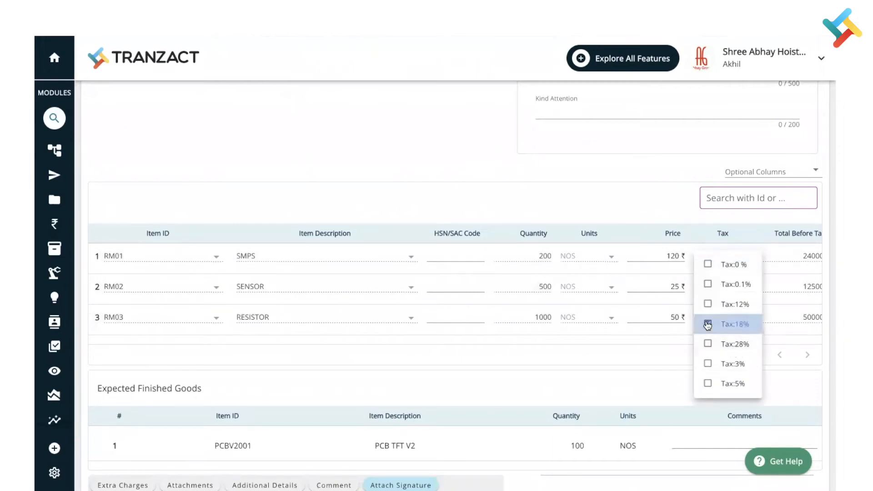
pyautogui.click(656, 370)
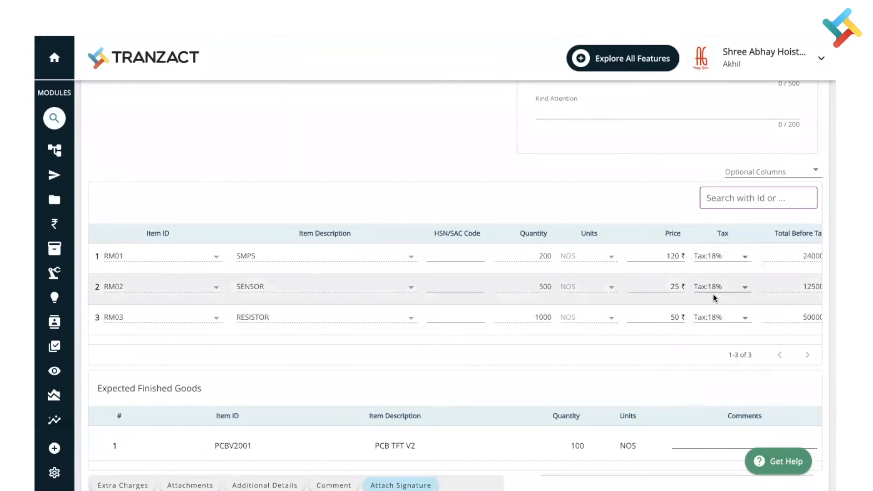
# - Review the challan's items and totals, save and send it, and dismiss the WhatsApp sharing prompt
pyautogui.hscroll(1, 714, 294)
pyautogui.scroll(-3, 516, 338)
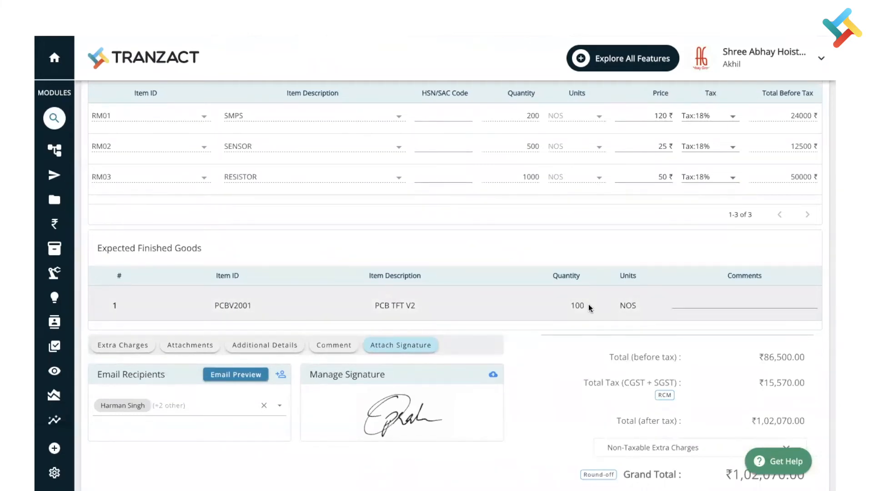
pyautogui.scroll(-2, 588, 305)
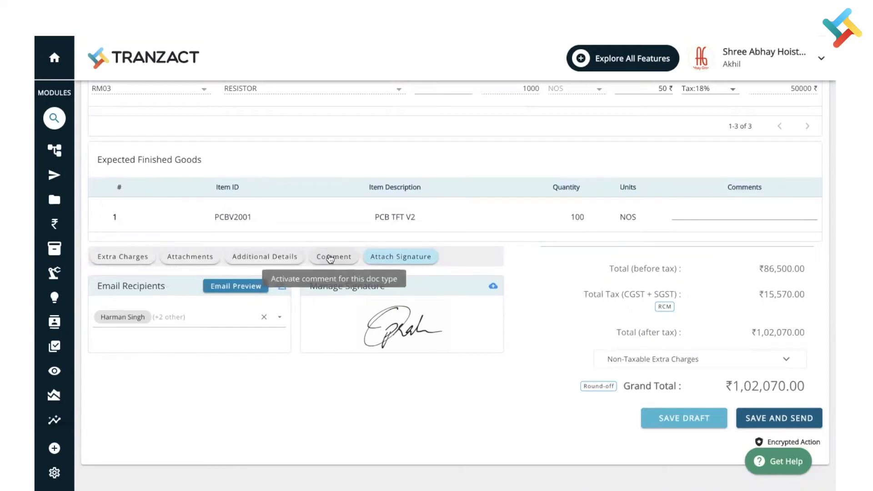
pyautogui.scroll(-2, 482, 322)
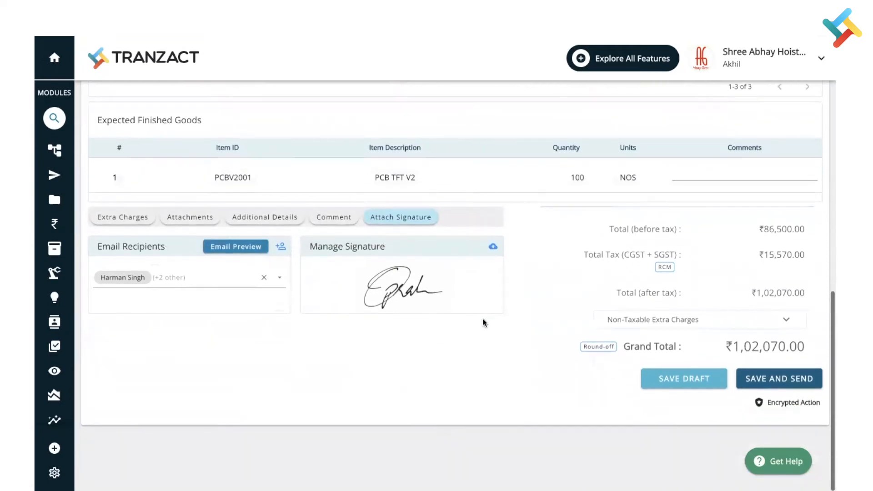
pyautogui.click(799, 381)
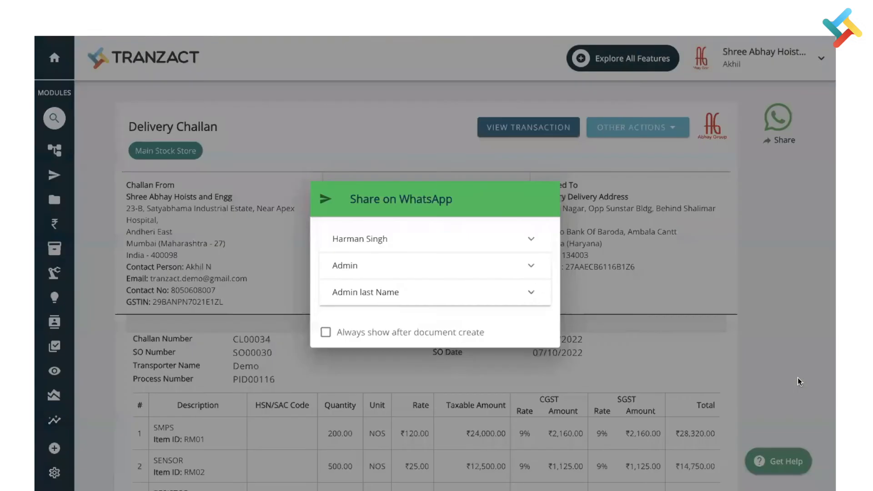
pyautogui.click(730, 312)
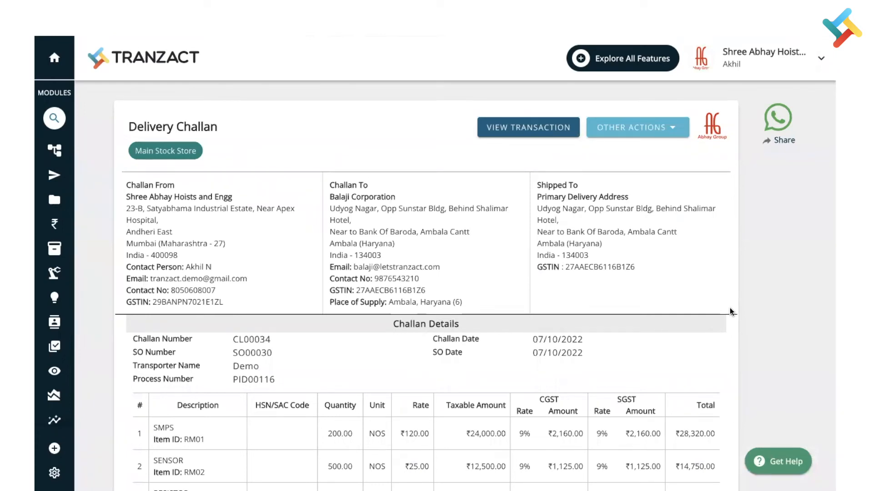
# - Return to the Test SO transaction and start an inward document for the material received
pyautogui.click(518, 127)
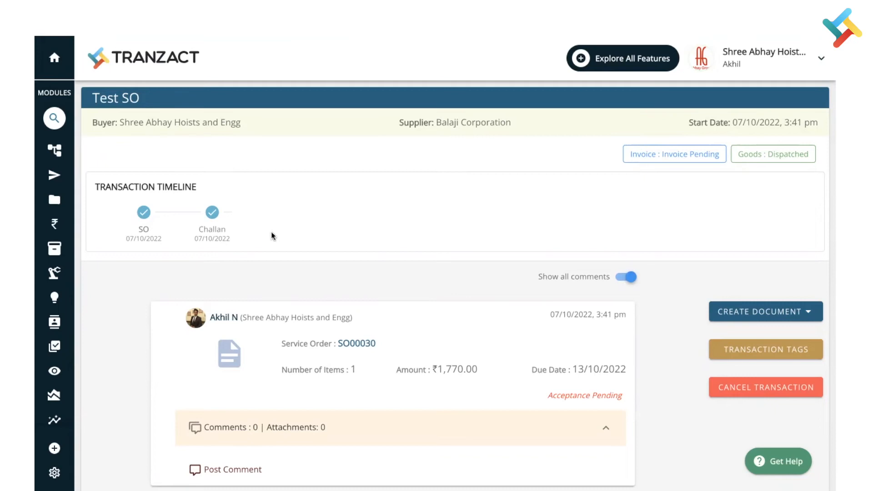
pyautogui.click(722, 313)
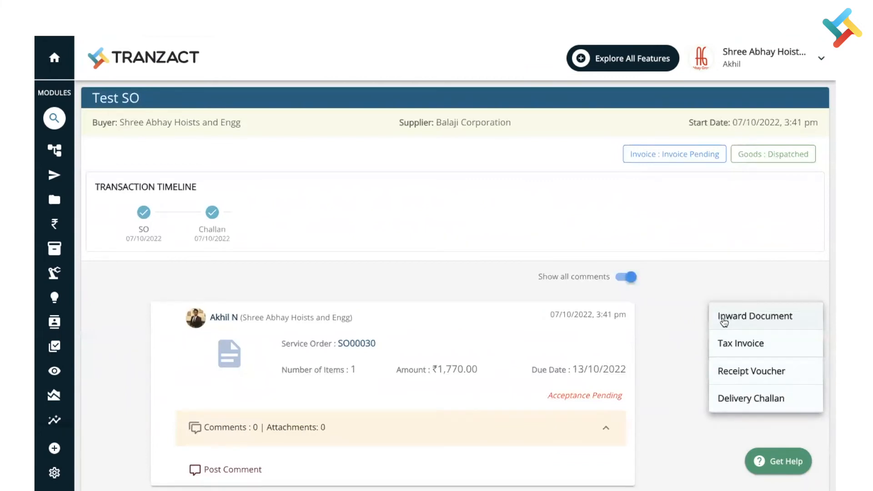
pyautogui.click(724, 321)
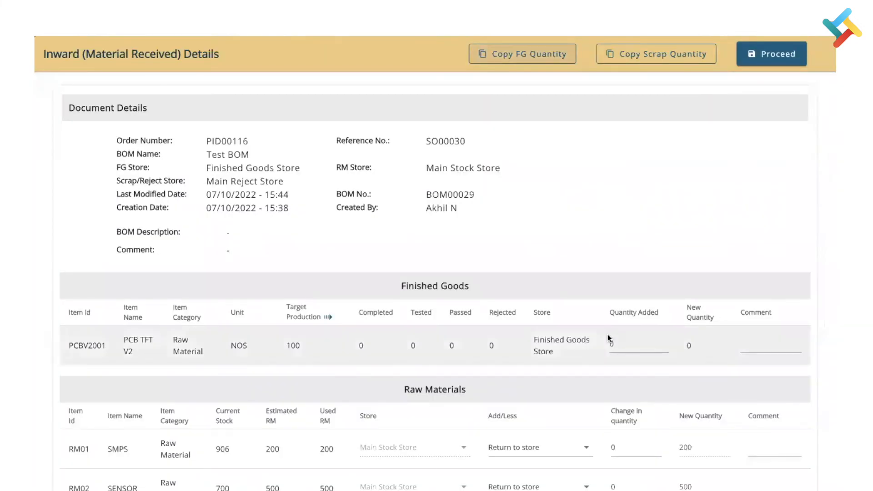
# - Copy the target production quantity of 100 into the finished goods' added quantity and proceed to the inward document
pyautogui.scroll(-4, 607, 334)
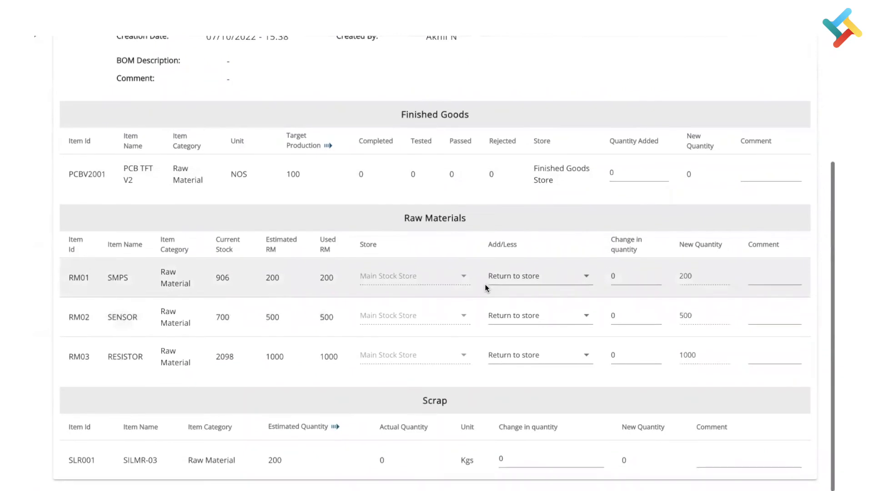
pyautogui.scroll(4, 658, 127)
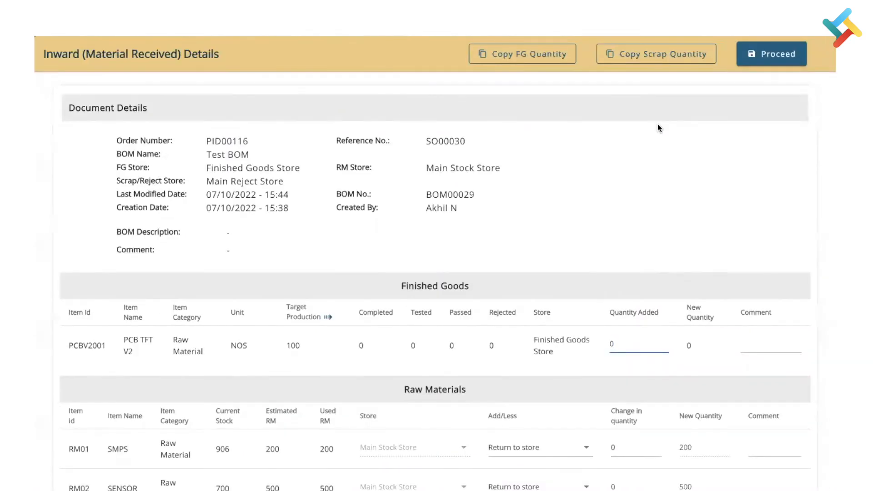
pyautogui.click(526, 58)
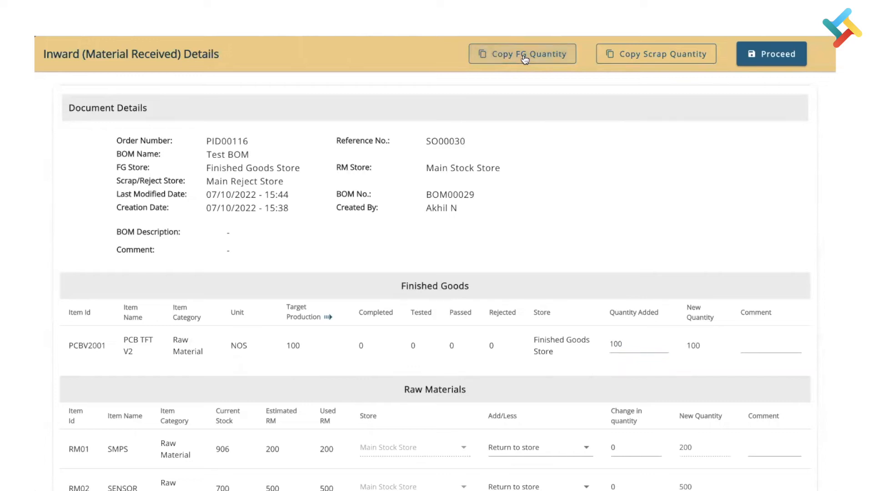
pyautogui.scroll(-2, 638, 283)
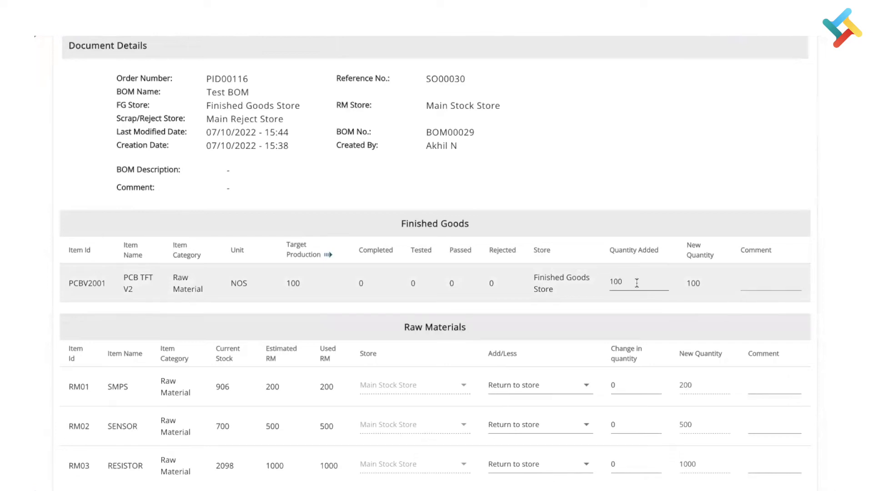
pyautogui.scroll(2, 637, 283)
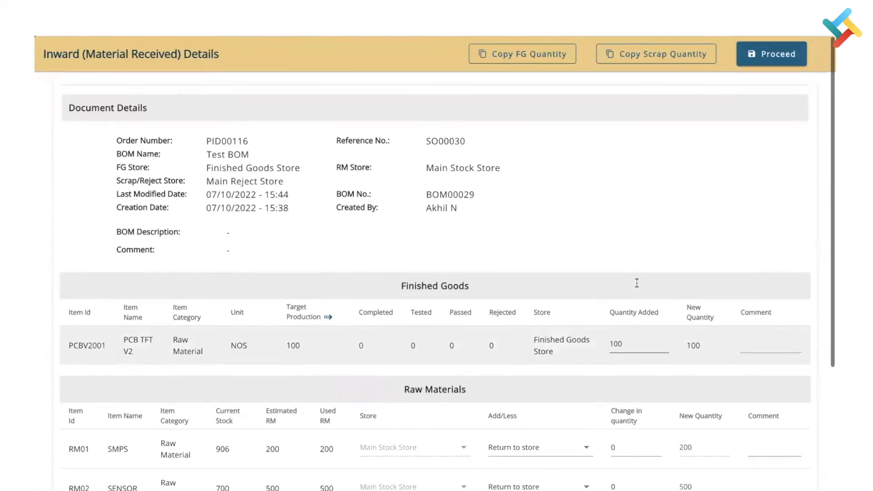
pyautogui.click(767, 61)
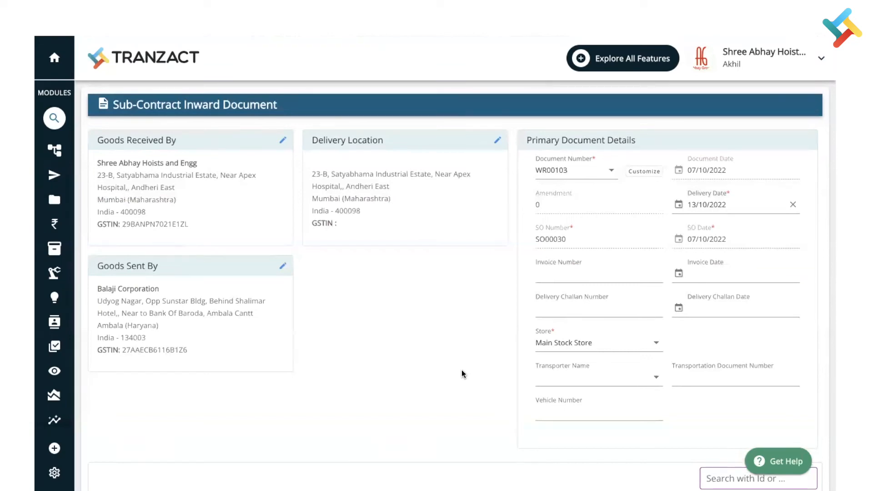
# - Review the inward document's details and choose Demo as its transporter
pyautogui.scroll(-1, 462, 374)
pyautogui.scroll(-1, 462, 374)
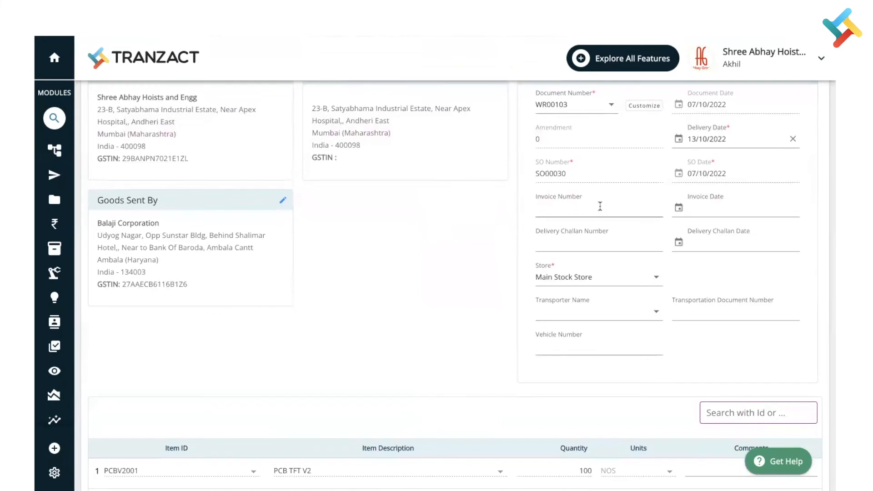
pyautogui.scroll(-1, 601, 207)
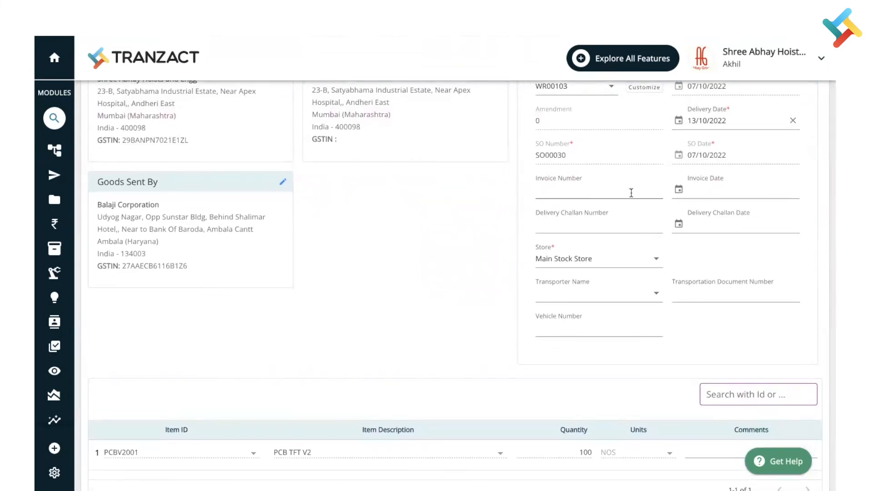
pyautogui.scroll(-5, 632, 193)
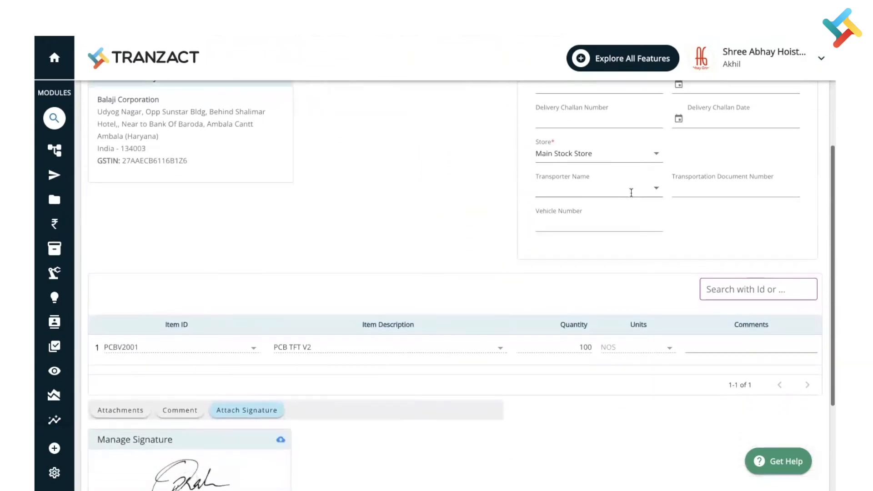
pyautogui.scroll(-2, 631, 193)
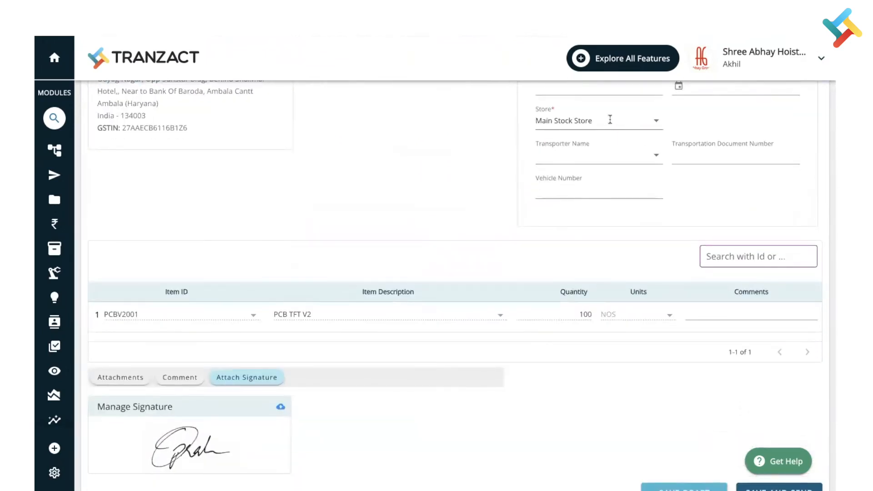
pyautogui.click(616, 156)
pyautogui.click(606, 177)
# - Check the inward document's item and signature, and save and send the document
pyautogui.scroll(-5, 452, 227)
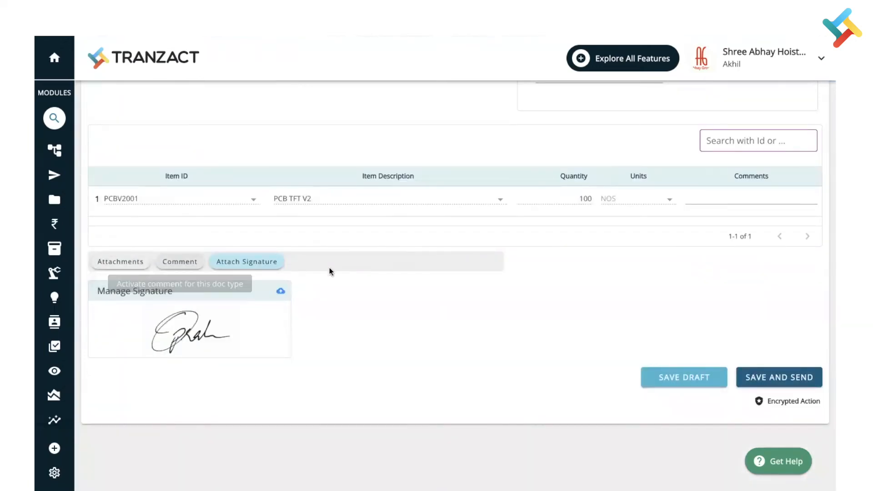
pyautogui.scroll(-1, 474, 288)
pyautogui.click(800, 383)
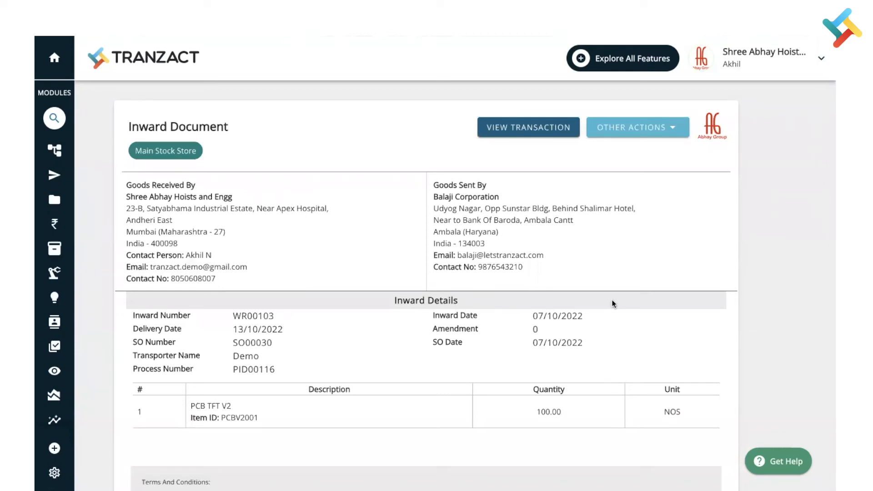
# - Return to the Test SO transaction and generate a GRN/QIR from its inward document
pyautogui.click(548, 132)
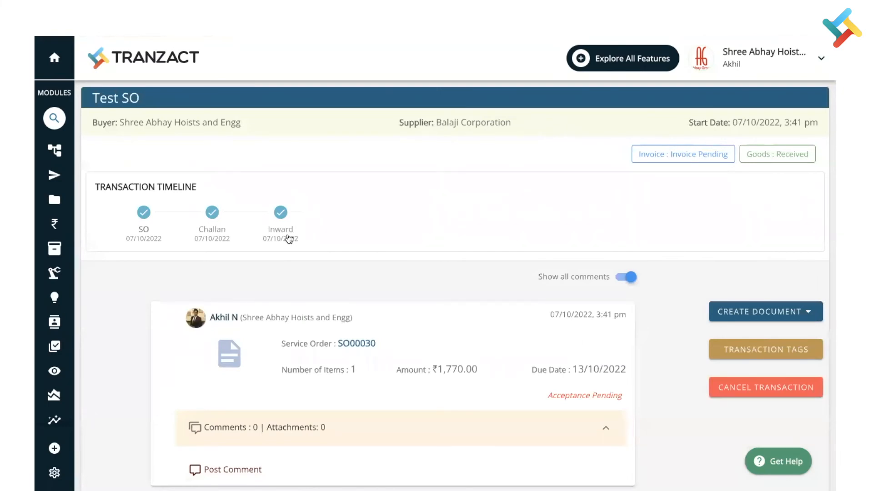
pyautogui.scroll(-7, 296, 273)
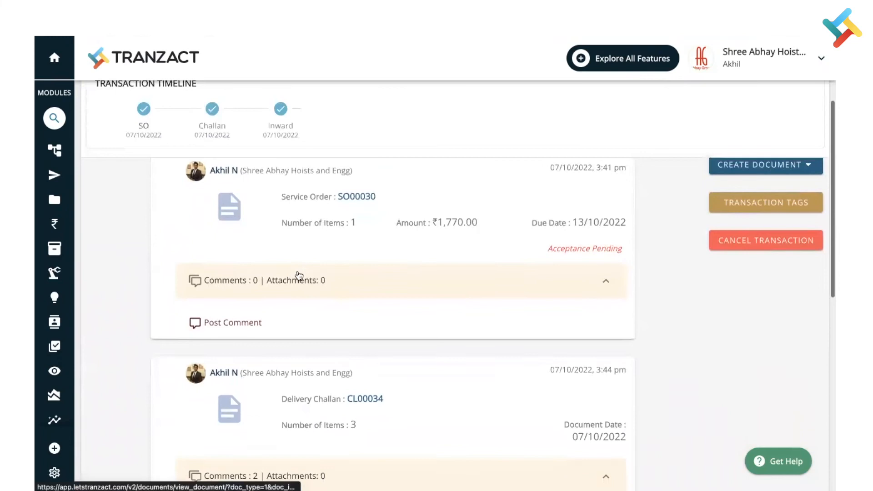
pyautogui.scroll(-5, 299, 275)
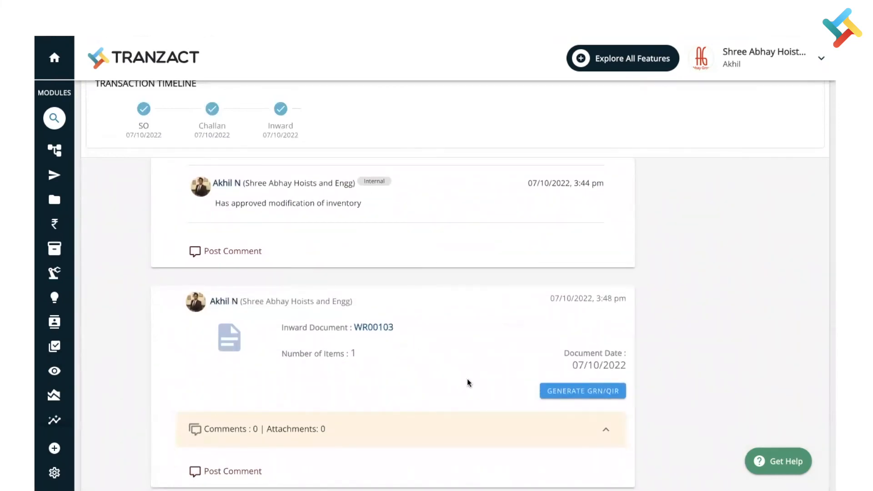
pyautogui.click(583, 392)
pyautogui.scroll(-2, 516, 173)
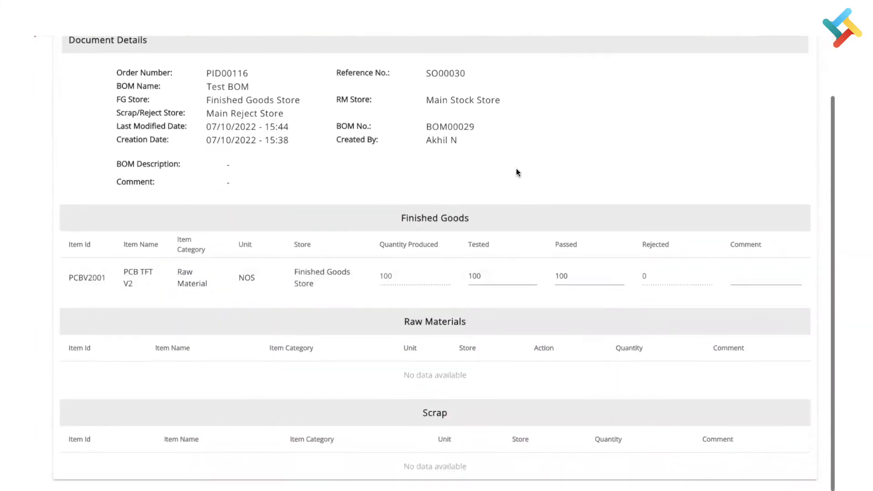
# - Set the passed quantity of PCB TFT V2 to 90 in the GRN/QIR details
pyautogui.click(585, 276)
pyautogui.press('BackSpace')
pyautogui.press('BackSpace')
pyautogui.press('BackSpace')
pyautogui.write('0')
pyautogui.press('BackSpace')
pyautogui.write('90')
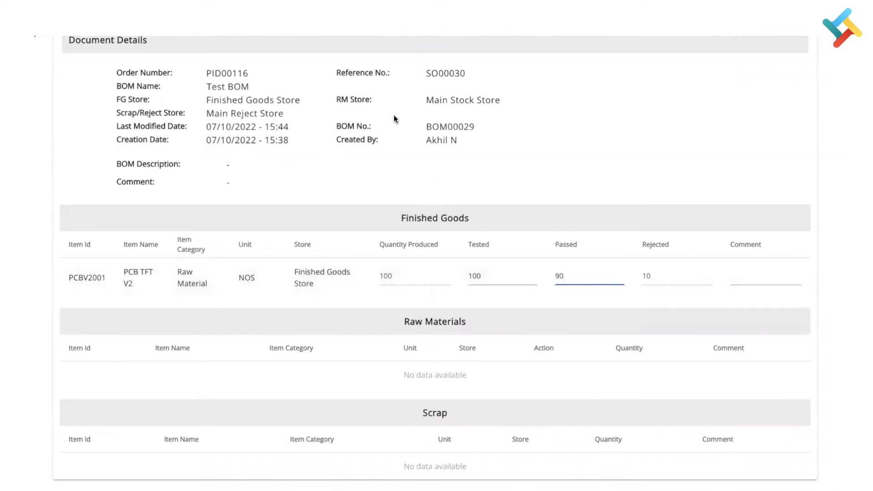
# - Check the finished goods and scrap/reject stores, and proceed to the goods received note
pyautogui.moveTo(206, 100); pyautogui.dragTo(310, 107)
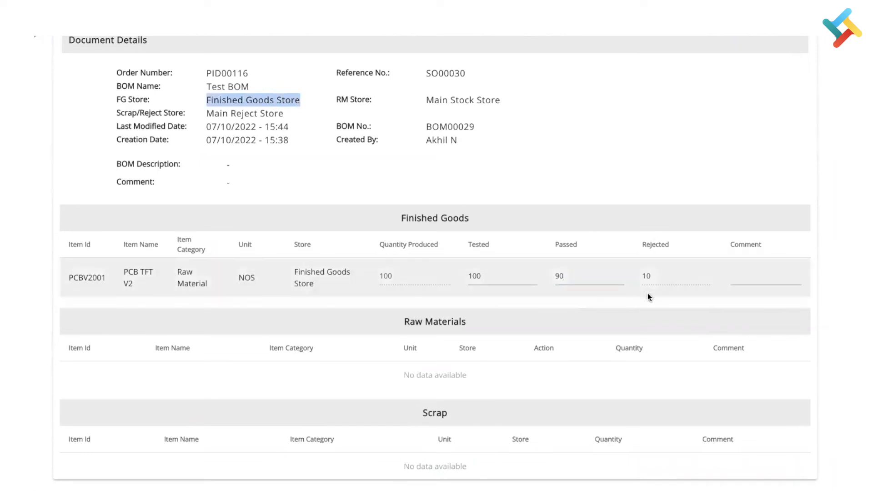
pyautogui.moveTo(207, 113); pyautogui.dragTo(285, 117)
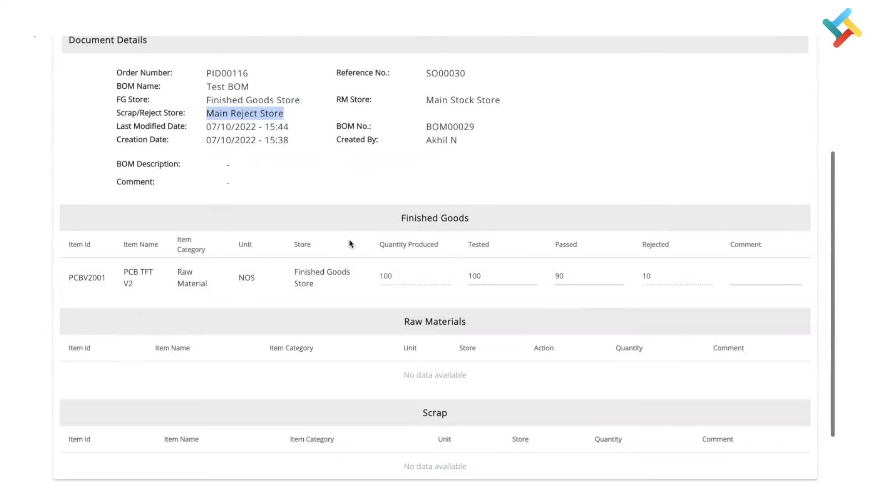
pyautogui.scroll(3, 350, 241)
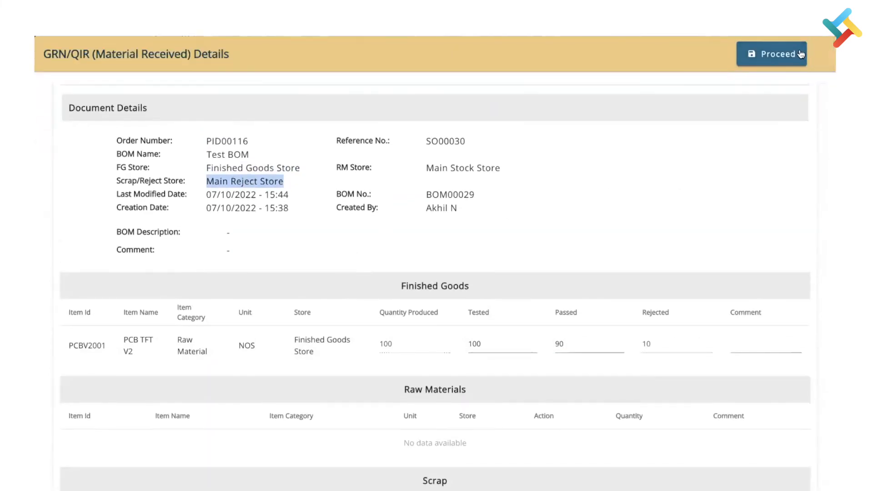
pyautogui.click(799, 54)
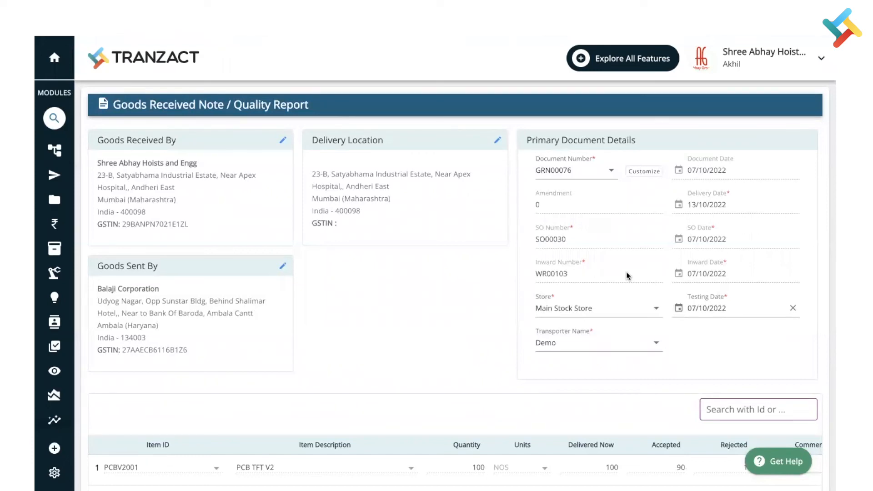
# - Review the note's accepted and rejected quantities, enable its attachments section, and save and send it
pyautogui.scroll(-4, 626, 275)
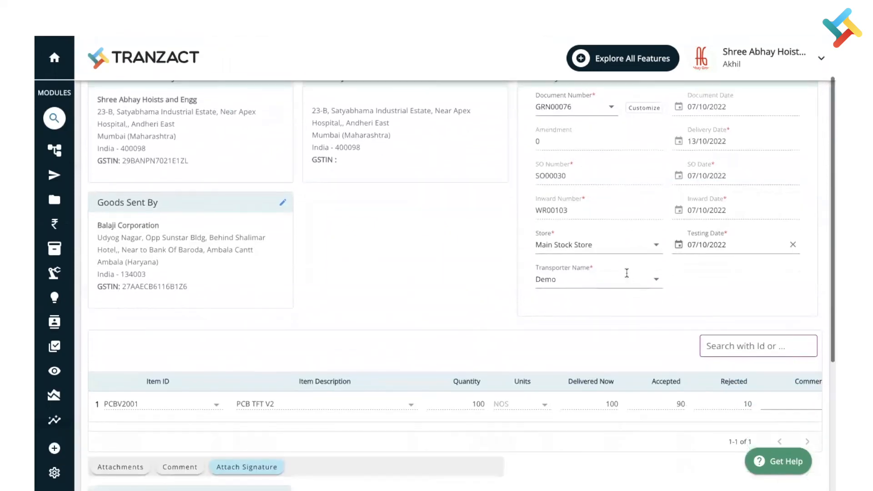
pyautogui.scroll(-1, 596, 318)
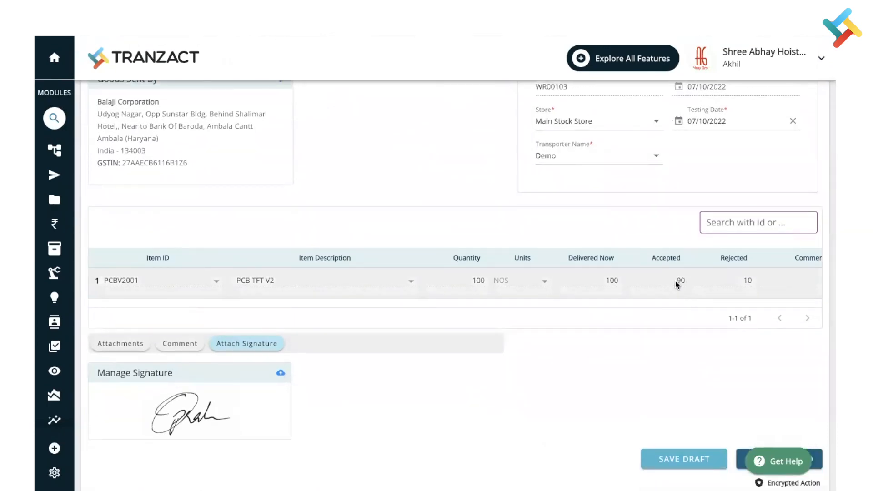
pyautogui.click(806, 275)
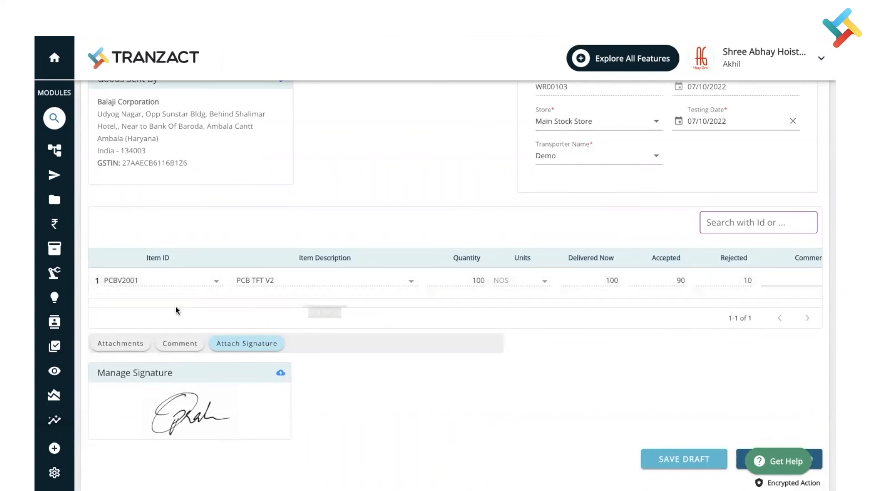
pyautogui.click(141, 345)
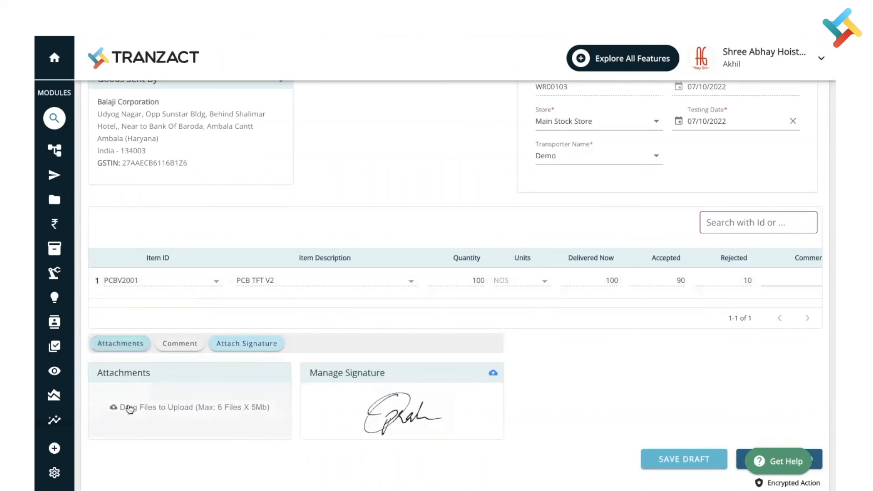
pyautogui.scroll(-1, 132, 396)
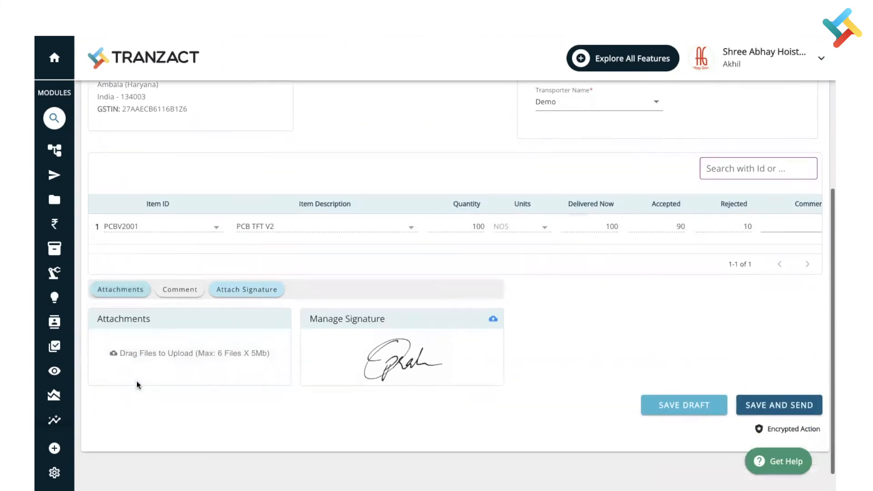
pyautogui.click(768, 405)
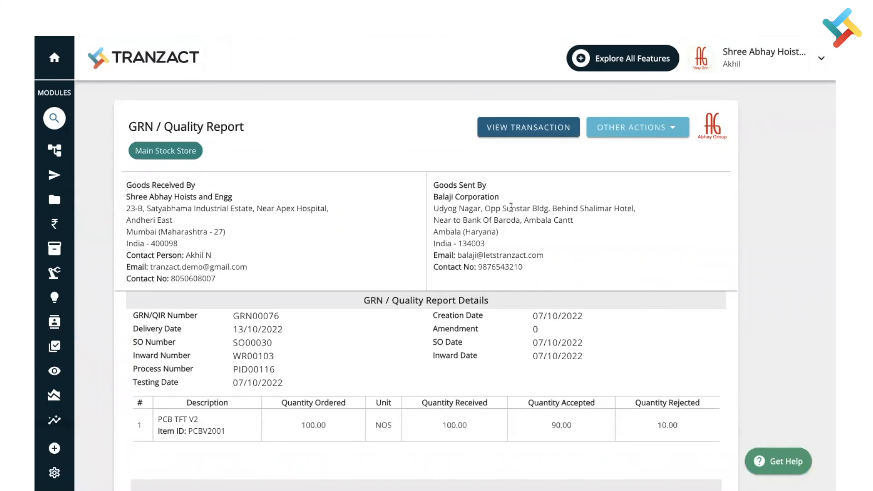
# - Return to the Test SO transaction and start a tax invoice for it
pyautogui.click(527, 129)
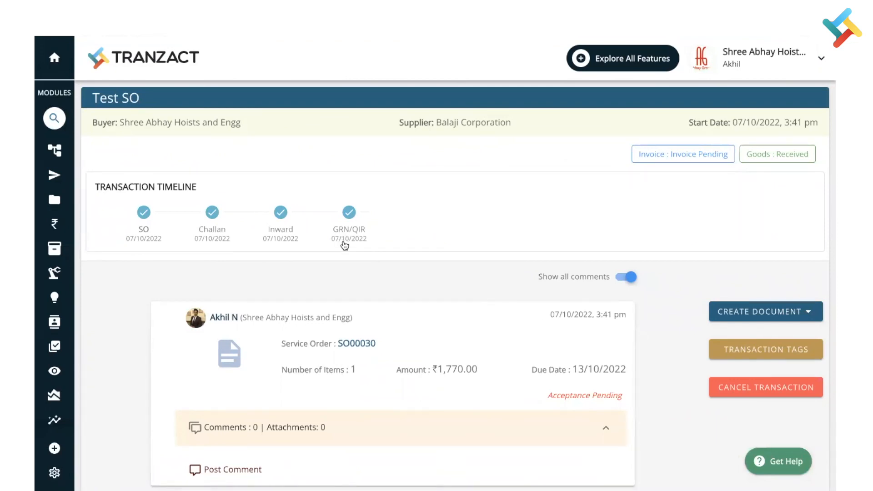
pyautogui.click(785, 321)
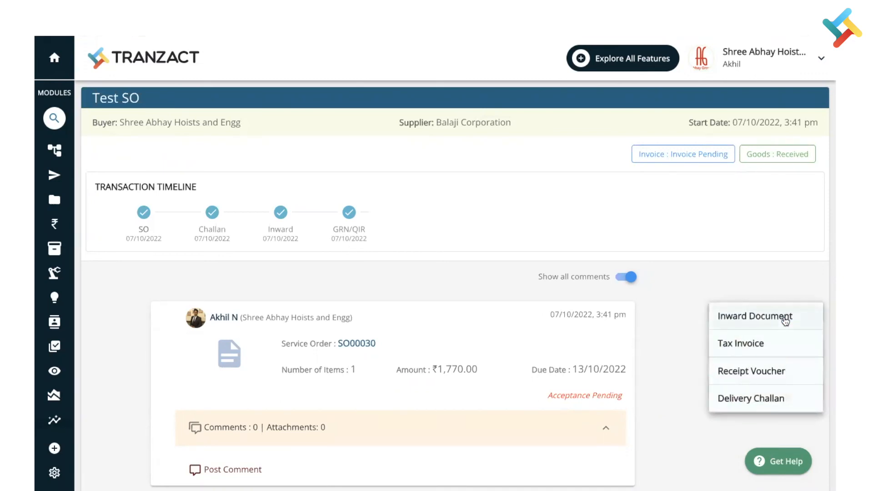
pyautogui.click(753, 345)
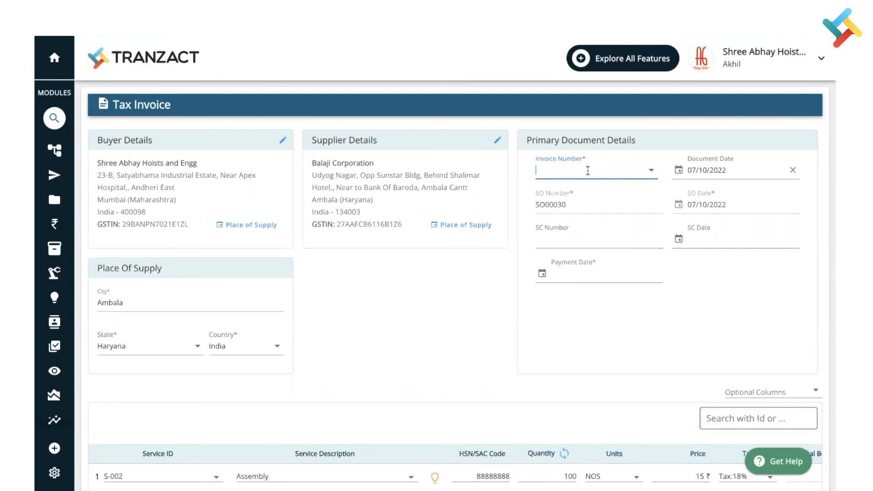
# - Enter SER123 as the invoice number and set the payment date to 07/10/2022
pyautogui.write('SER123')
pyautogui.click(596, 275)
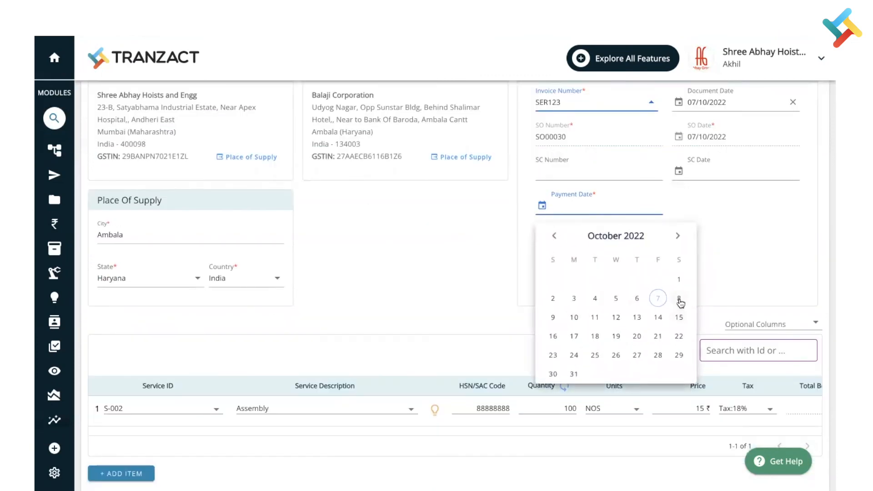
pyautogui.click(658, 298)
# - Review the Assembly service row and totals, save and send the tax invoice, and confirm its creation
pyautogui.scroll(-3, 581, 337)
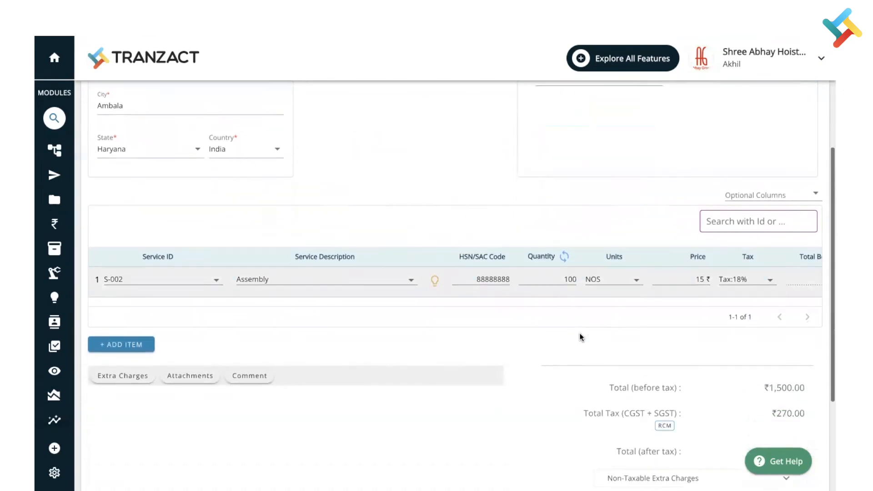
pyautogui.scroll(-1, 580, 334)
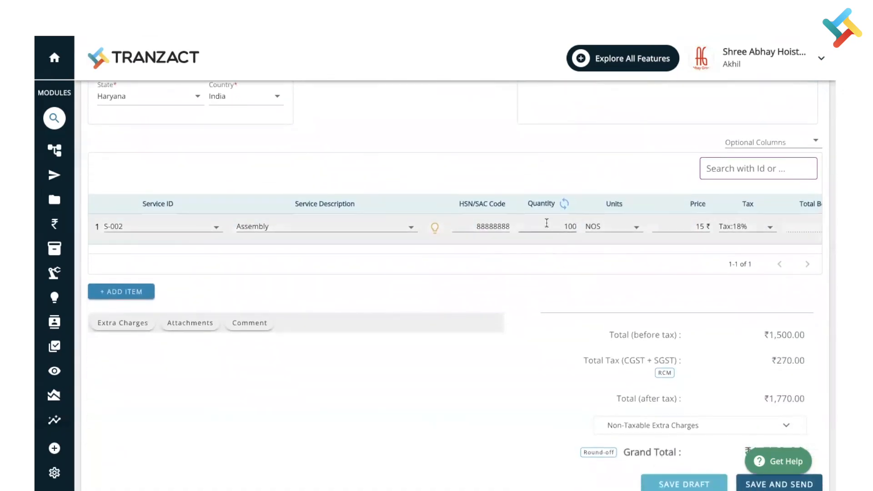
pyautogui.scroll(-1, 558, 265)
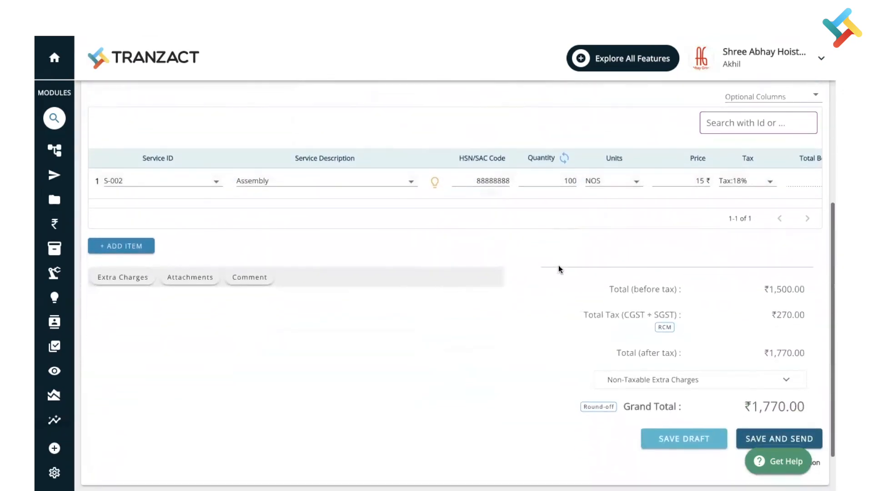
pyautogui.scroll(-1, 559, 268)
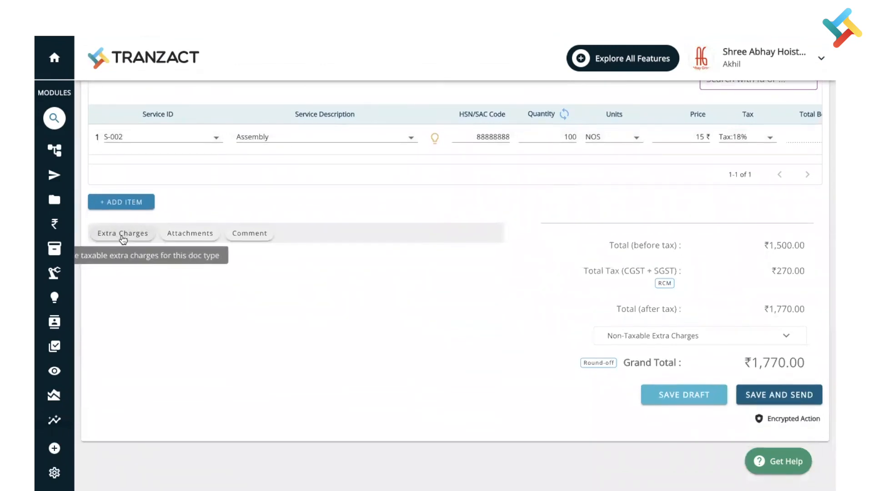
pyautogui.click(806, 394)
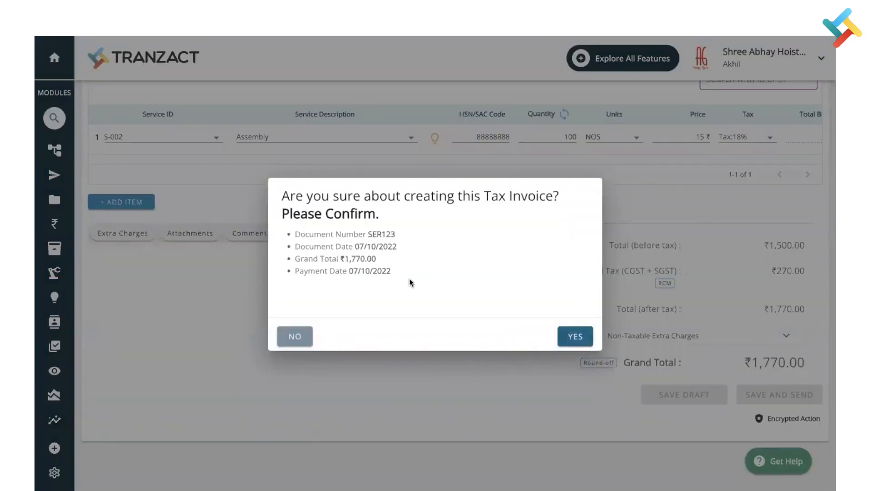
pyautogui.click(574, 336)
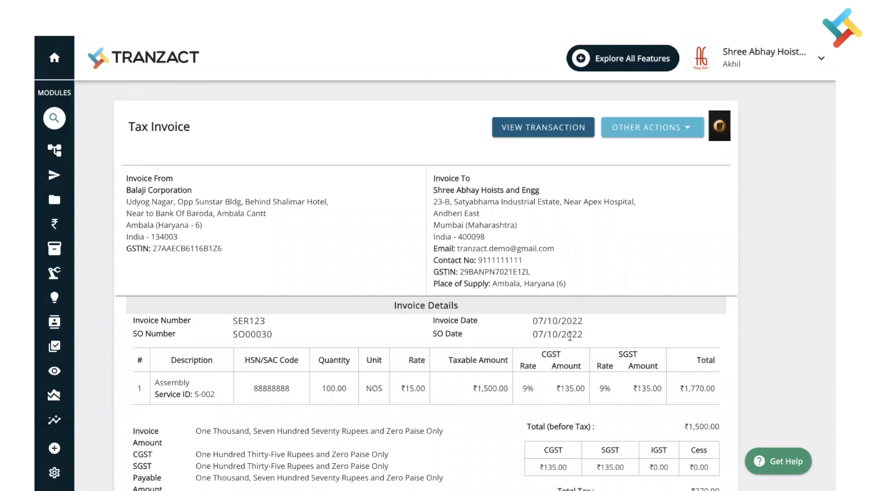
# - Return to the Test SO transaction from the tax invoice and review its timeline
pyautogui.click(512, 123)
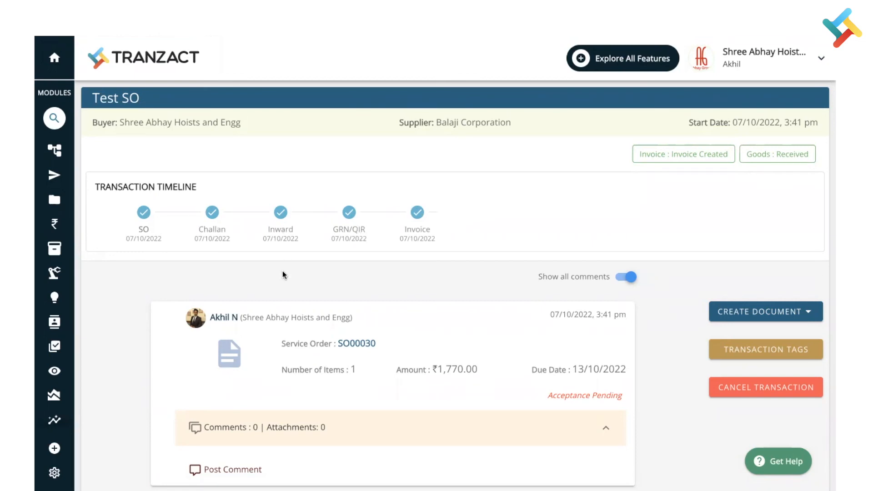
pyautogui.scroll(-1, 282, 271)
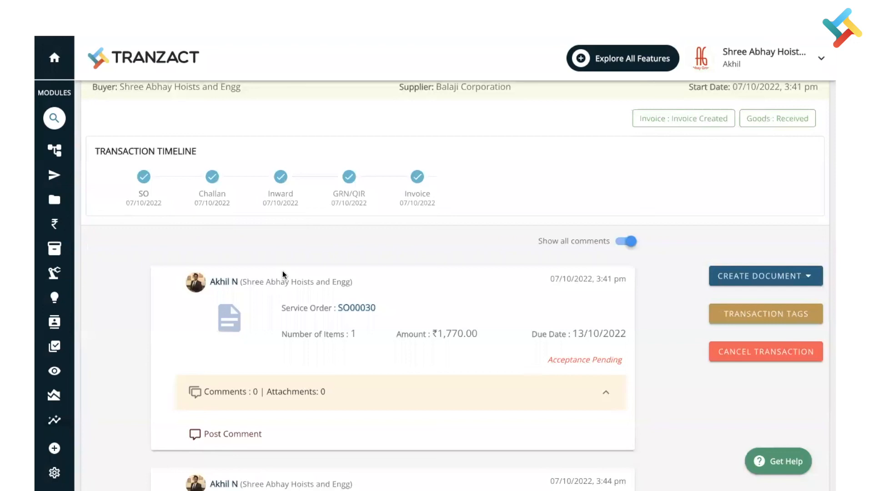